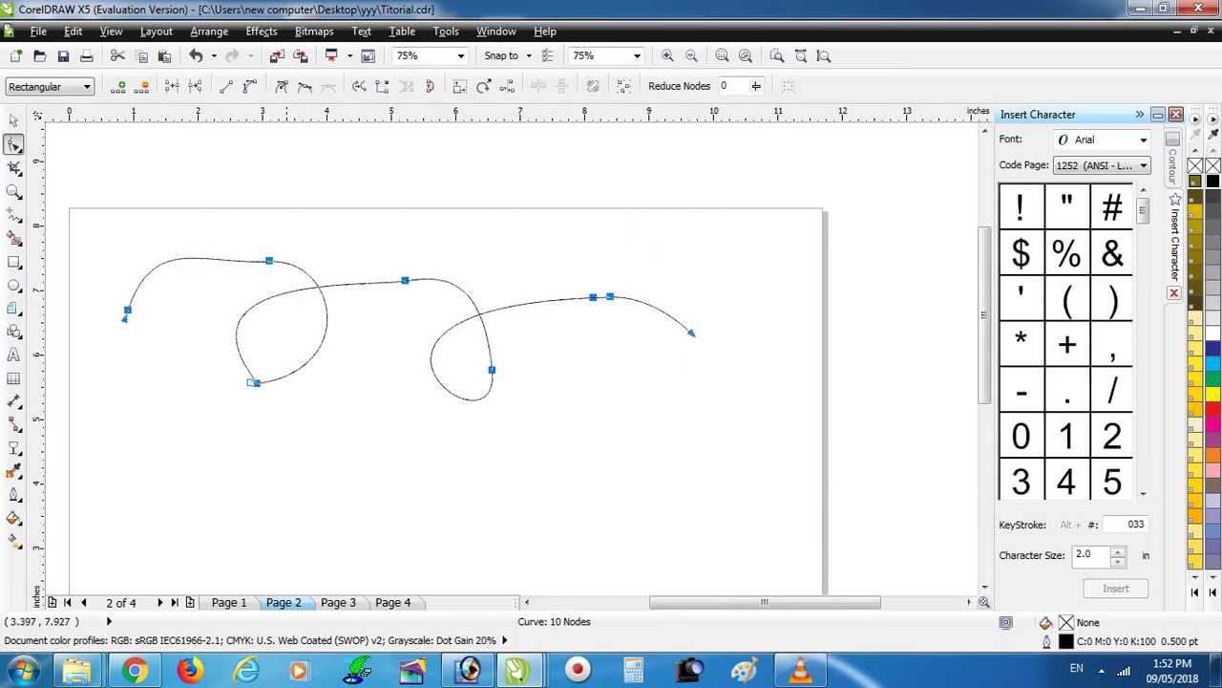
Reshape the first and second arches of the horizontal looping curve into rounder bends at their top nodes
left_click(316, 198)
scroll(250, 261, "up", 2)
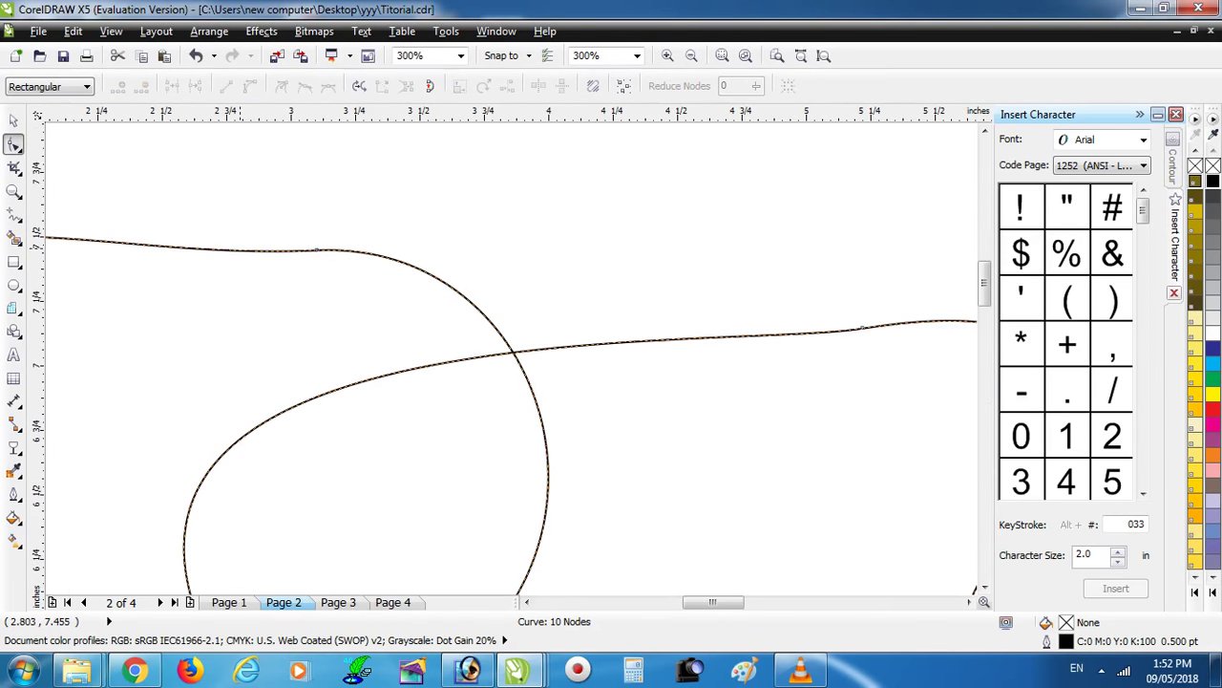
scroll(241, 250, "down", 4)
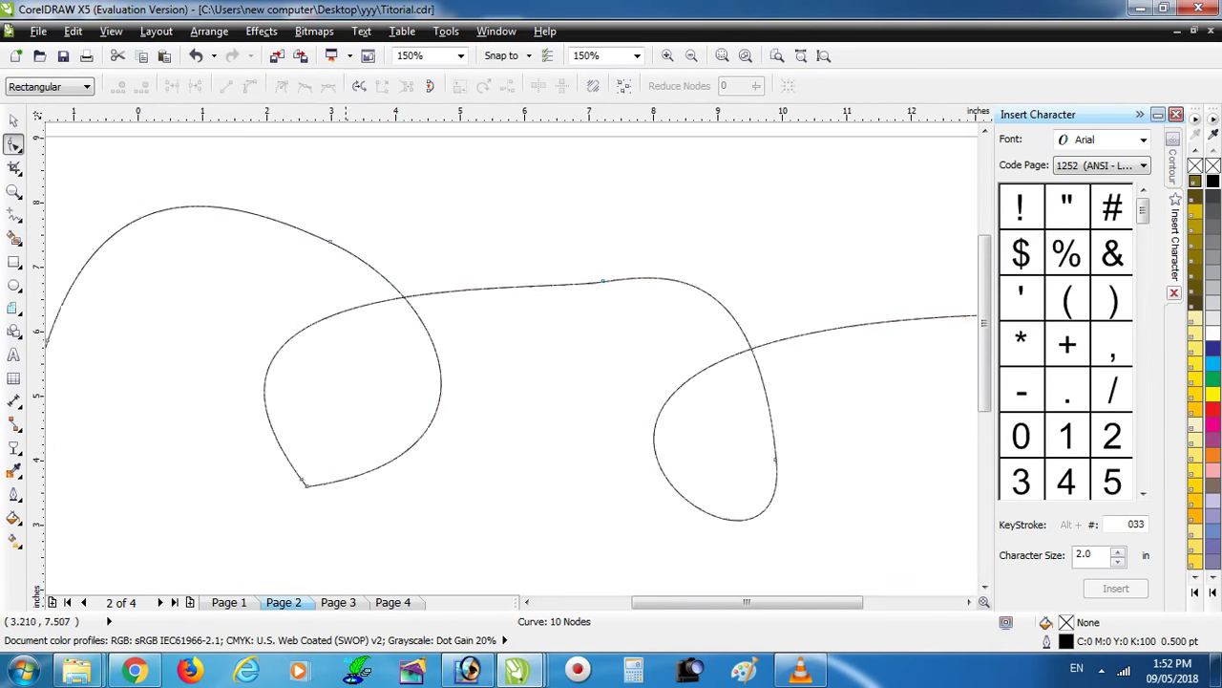
scroll(352, 341, "up", 2)
scroll(483, 312, "down", 2)
scroll(562, 166, "up", 4)
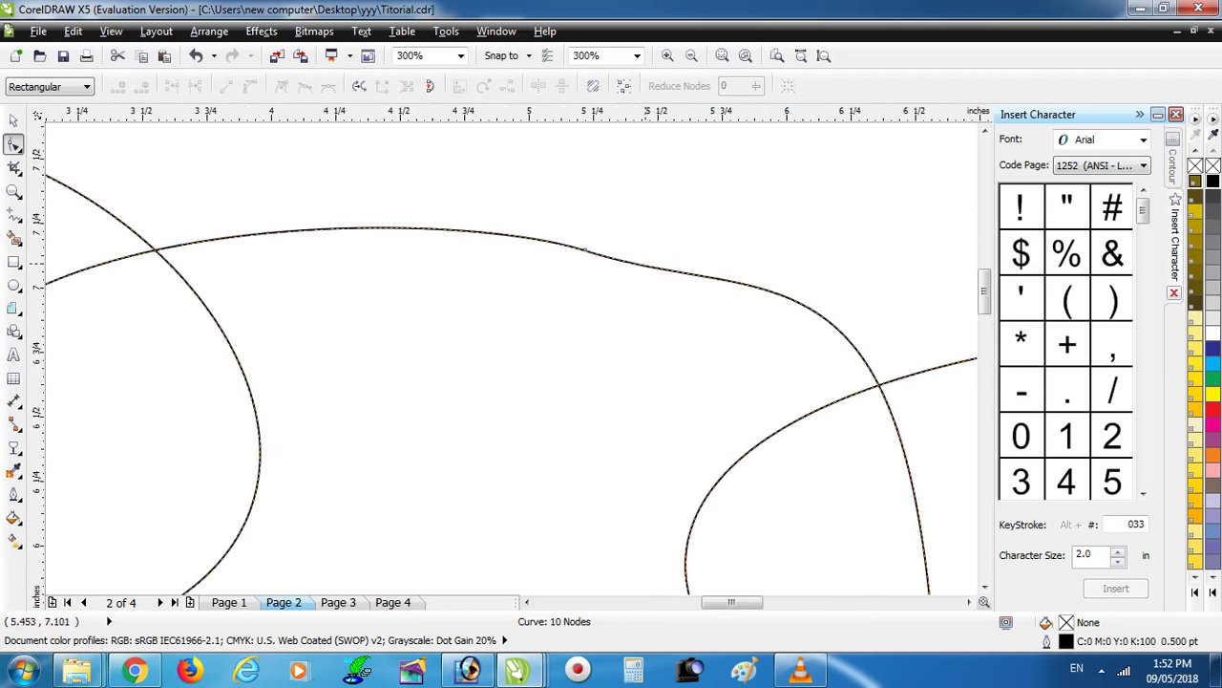
Delete the surplus nodes on top of the second arch and on the right tail of the horizontal curve
left_click(583, 250)
scroll(584, 250, "down", 1)
key("Delete")
scroll(704, 285, "down", 4)
scroll(880, 366, "up", 4)
left_click(683, 295)
key("Delete")
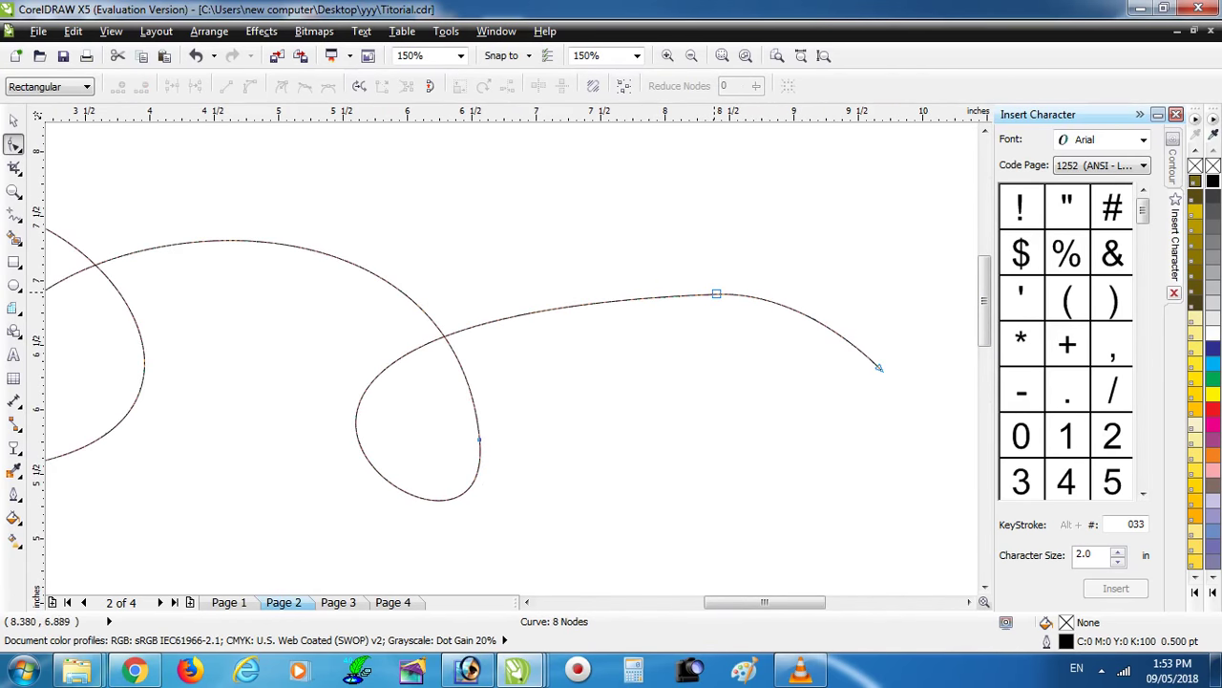
Move the horizontal looping curve slightly and scale it down a little near the page's upper edge
scroll(587, 319, "down", 2)
scroll(462, 318, "up", 1)
left_click(13, 121)
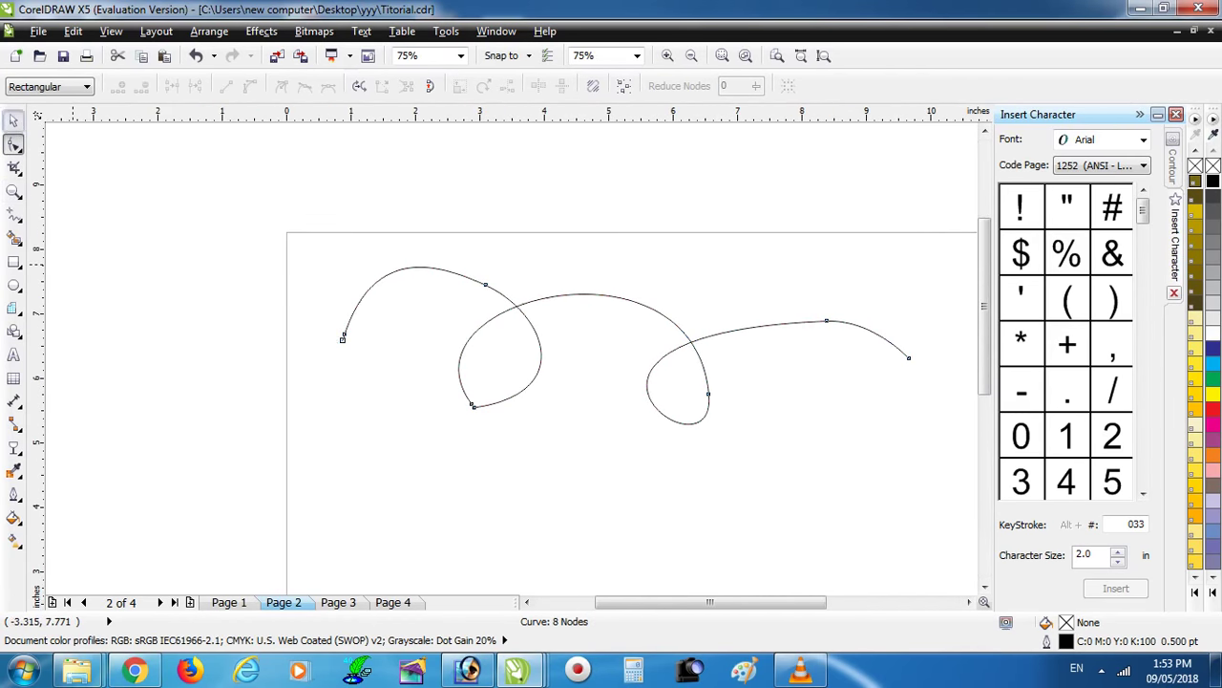
left_click_drag(523, 308, 536, 336)
scroll(533, 341, "down", 1)
scroll(640, 369, "up", 1)
left_click_drag(824, 424, 806, 419)
left_click(601, 351)
left_click(589, 338)
Draw a freehand vertical curve with three loops, about 1.47 by 4.28 in, in the page's lower left area
scroll(587, 302, "down", 2)
scroll(589, 380, "up", 2)
key("F5")
mouse_move(245, 207)
left_mouse_down()
mouse_move(304, 206)
mouse_move(310, 280)
mouse_move(278, 302)
mouse_move(250, 272)
mouse_move(306, 270)
mouse_move(315, 334)
mouse_move(291, 370)
mouse_move(274, 344)
mouse_move(321, 344)
mouse_move(315, 443)
mouse_move(282, 418)
mouse_move(337, 477)
left_mouse_up()
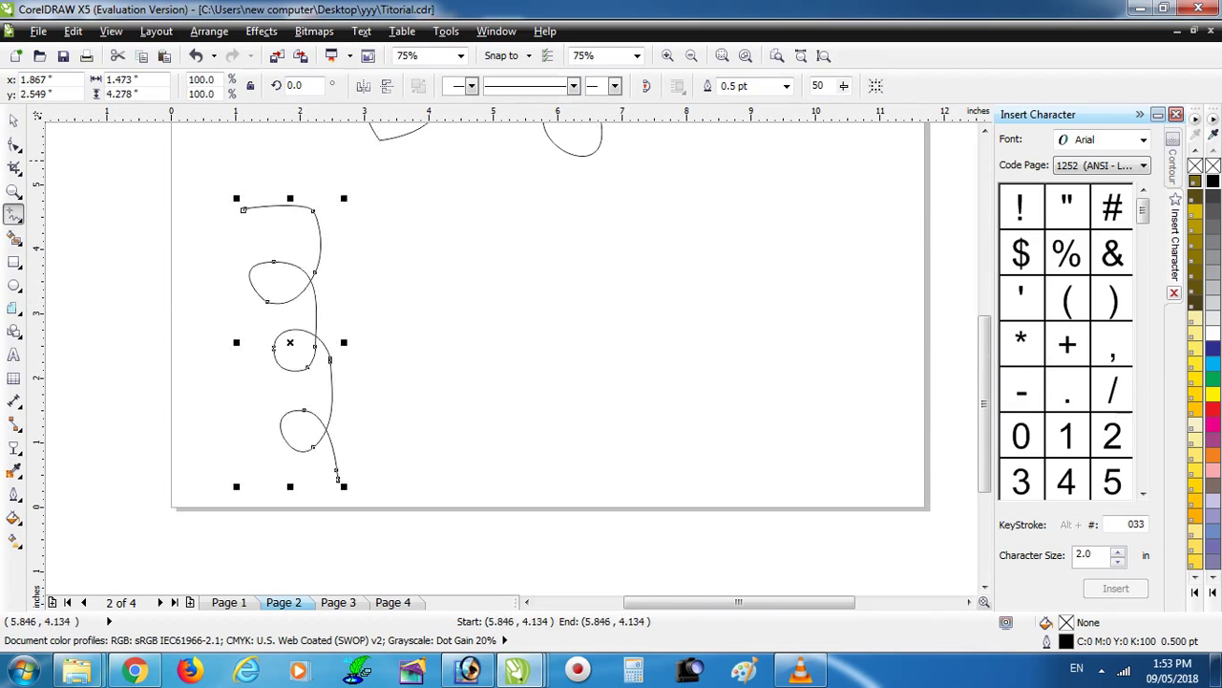
Select all nodes of the vertical looping curve and convert them to smooth nodes
left_click(14, 145)
mouse_move(179, 172)
left_mouse_down()
mouse_move(380, 429)
mouse_move(403, 508)
left_mouse_up()
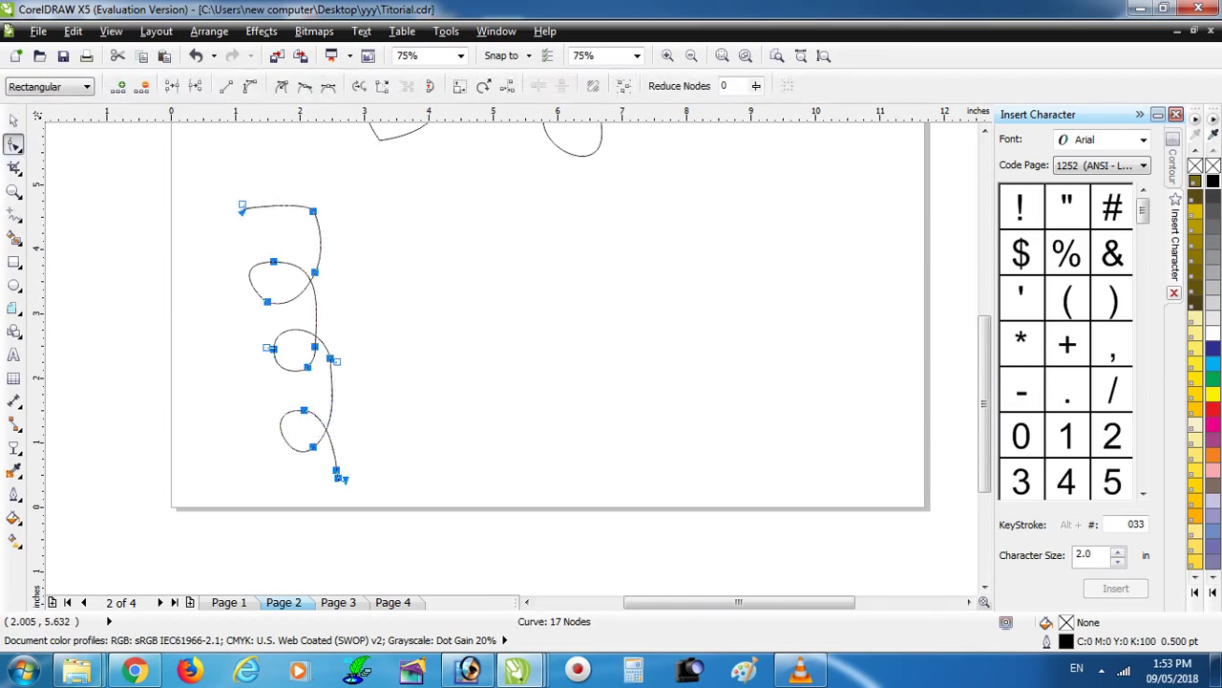
left_click(329, 86)
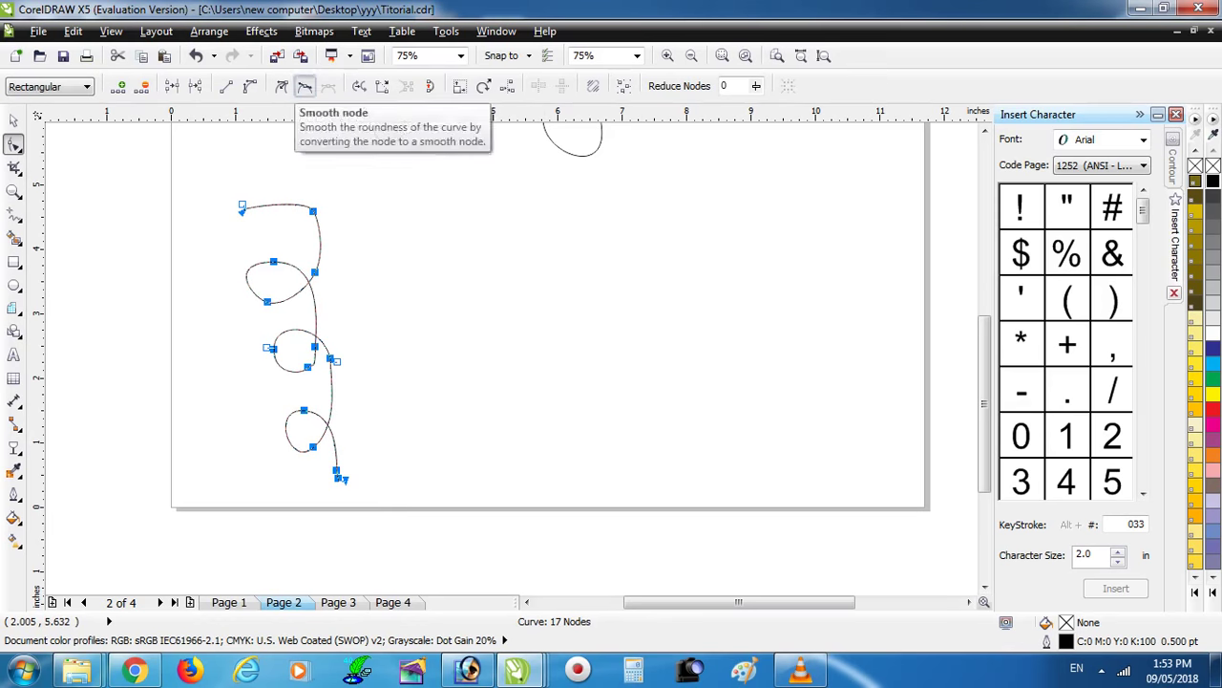
left_click(305, 86)
Round the top bend of the vertical curve and remove the surplus node that kinks its middle loop
scroll(288, 200, "up", 4)
left_click_drag(287, 207, 289, 179)
scroll(374, 258, "down", 2)
scroll(384, 392, "up", 1)
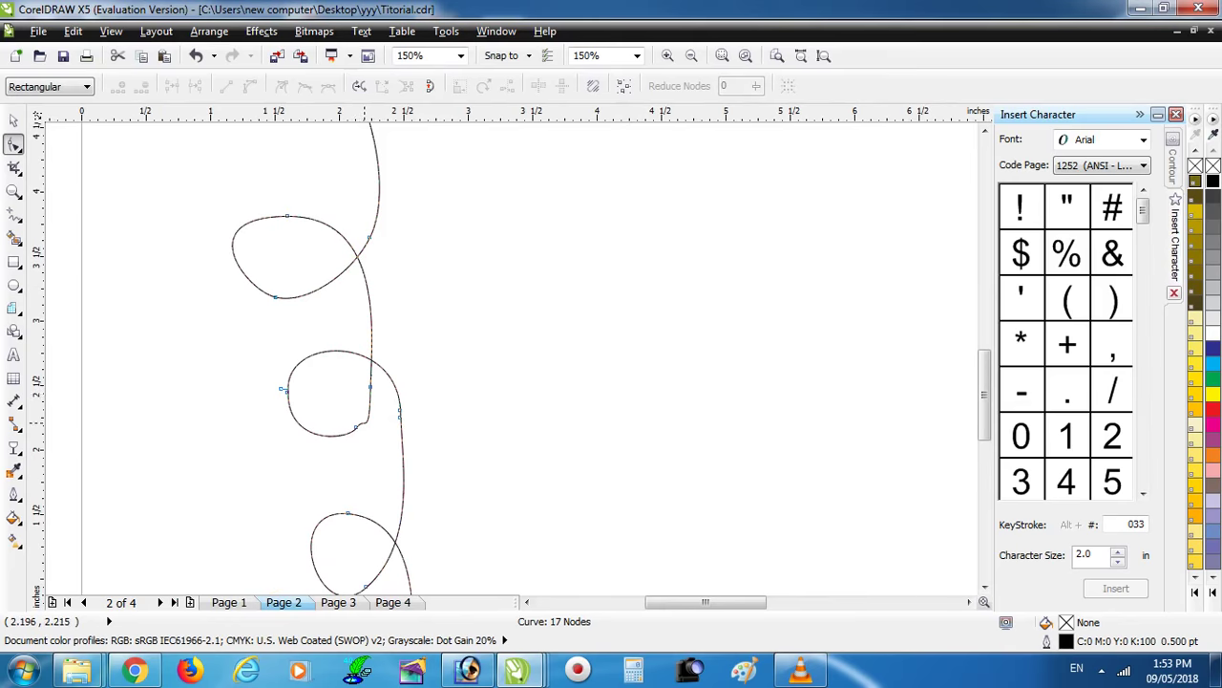
scroll(364, 419, "up", 4)
double_click(364, 421)
scroll(367, 425, "down", 8)
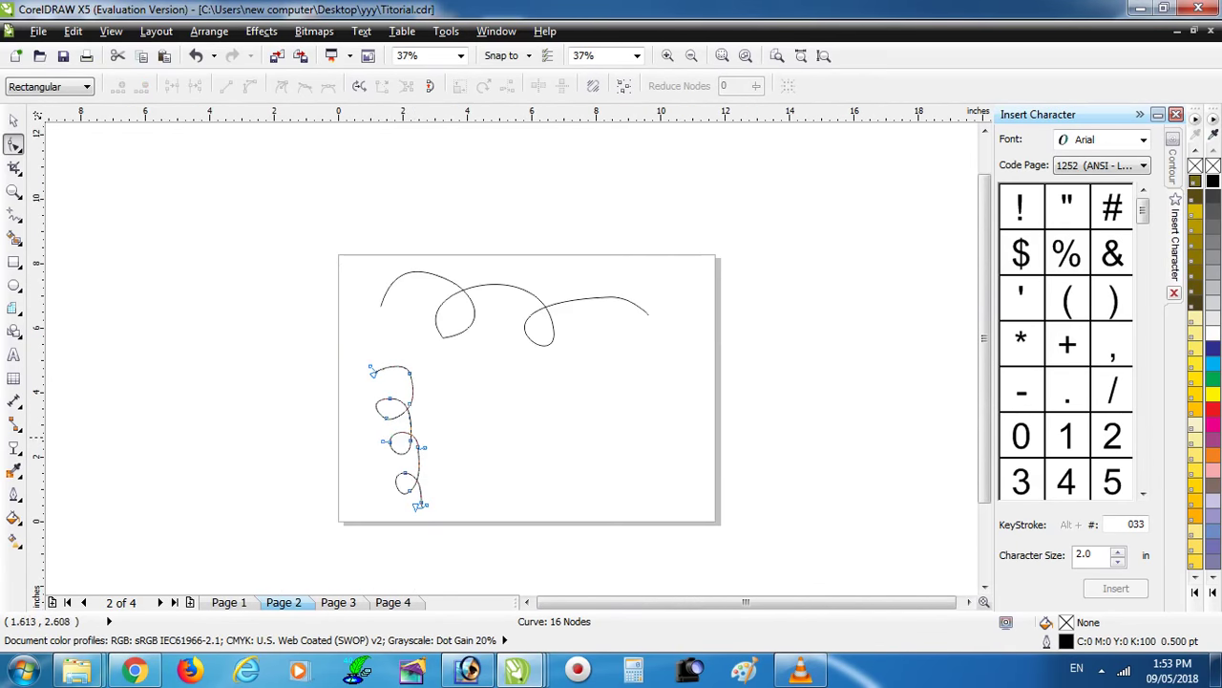
scroll(500, 390, "up", 2)
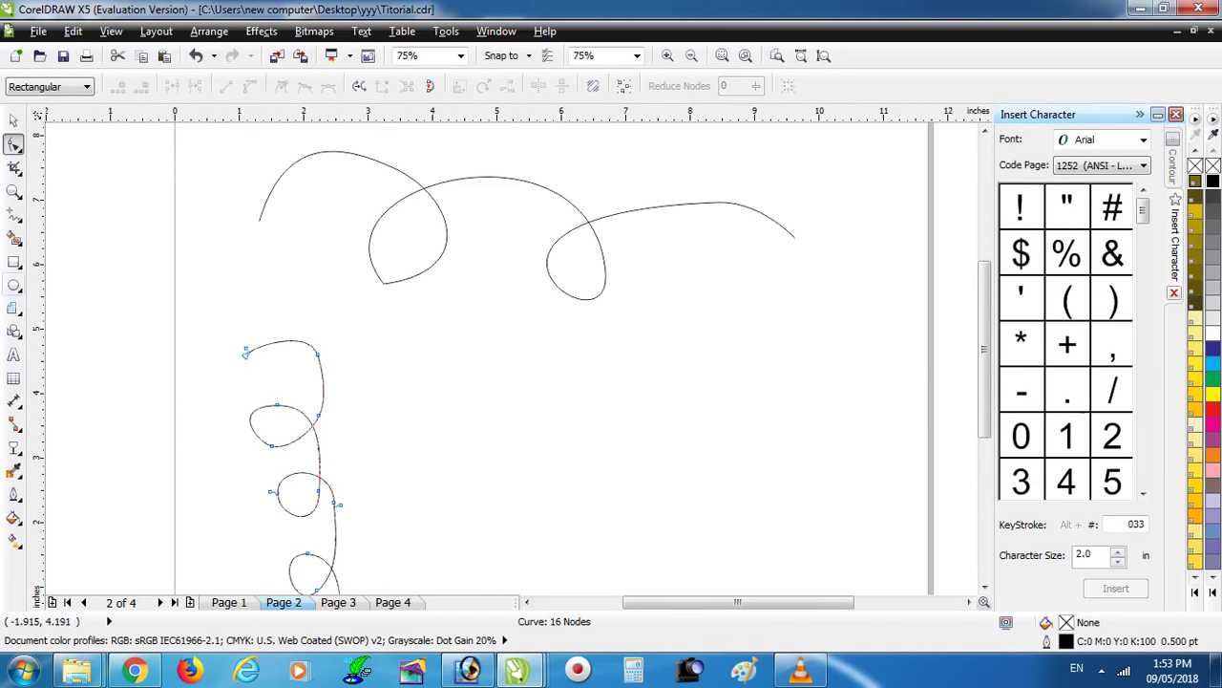
Place two vertical guidelines at about 5.15 and 6.49 in
key("F5")
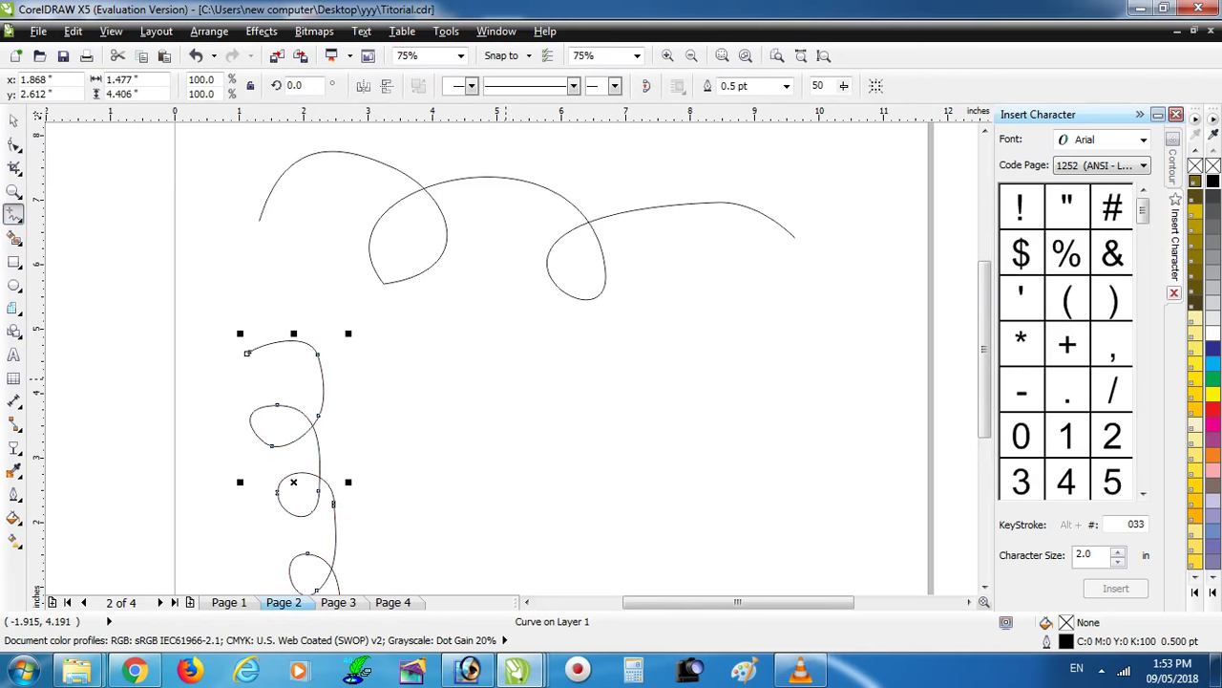
left_click_drag(507, 426, 574, 360)
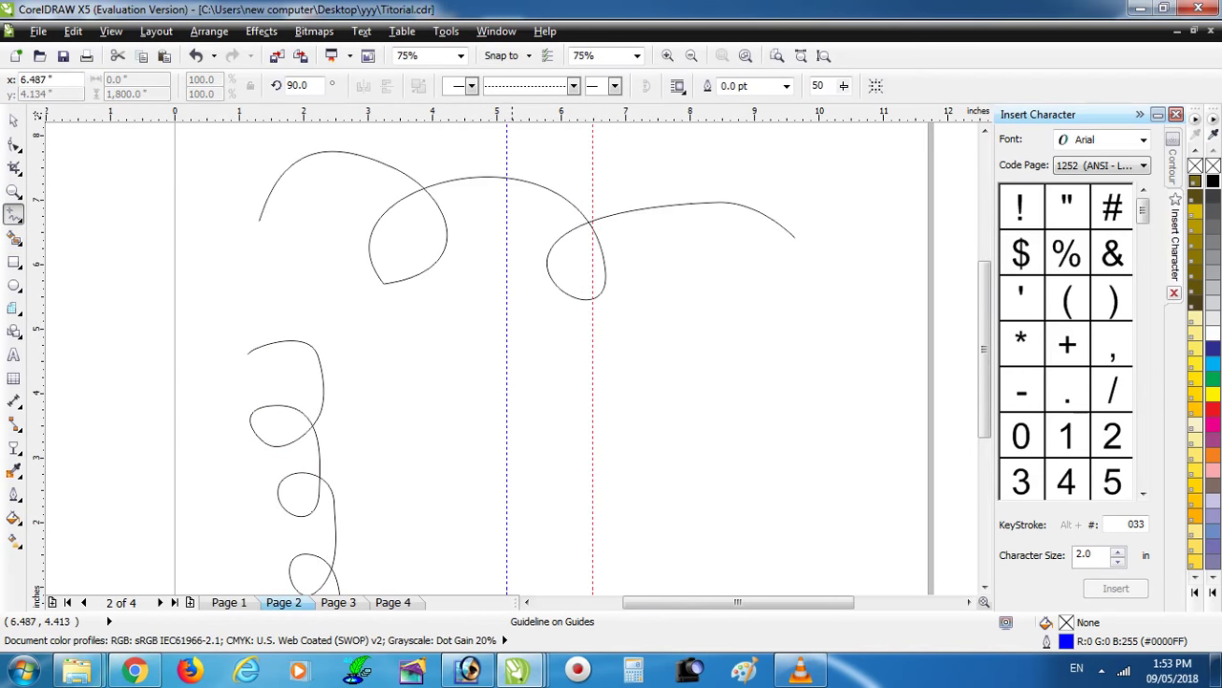
left_click(592, 382)
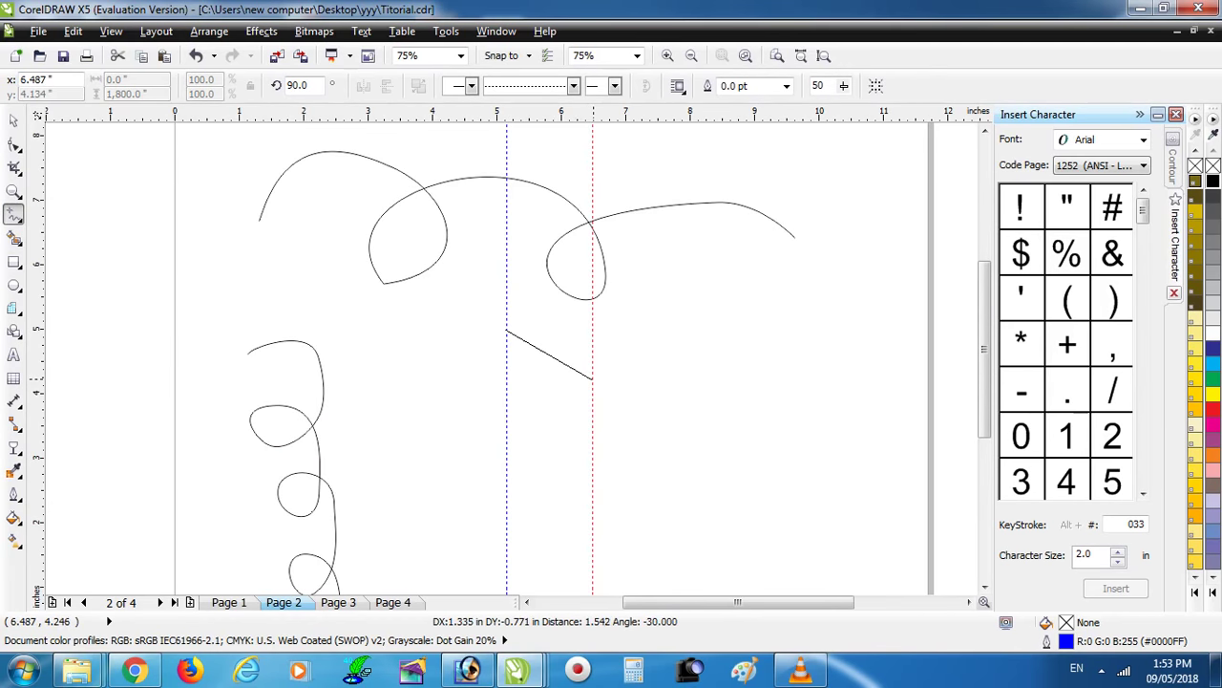
left_click(505, 329)
key("Delete")
Draw a six-segment Bézier zigzag between the two vertical guidelines, running down to the page's lower edge
left_click(19, 219)
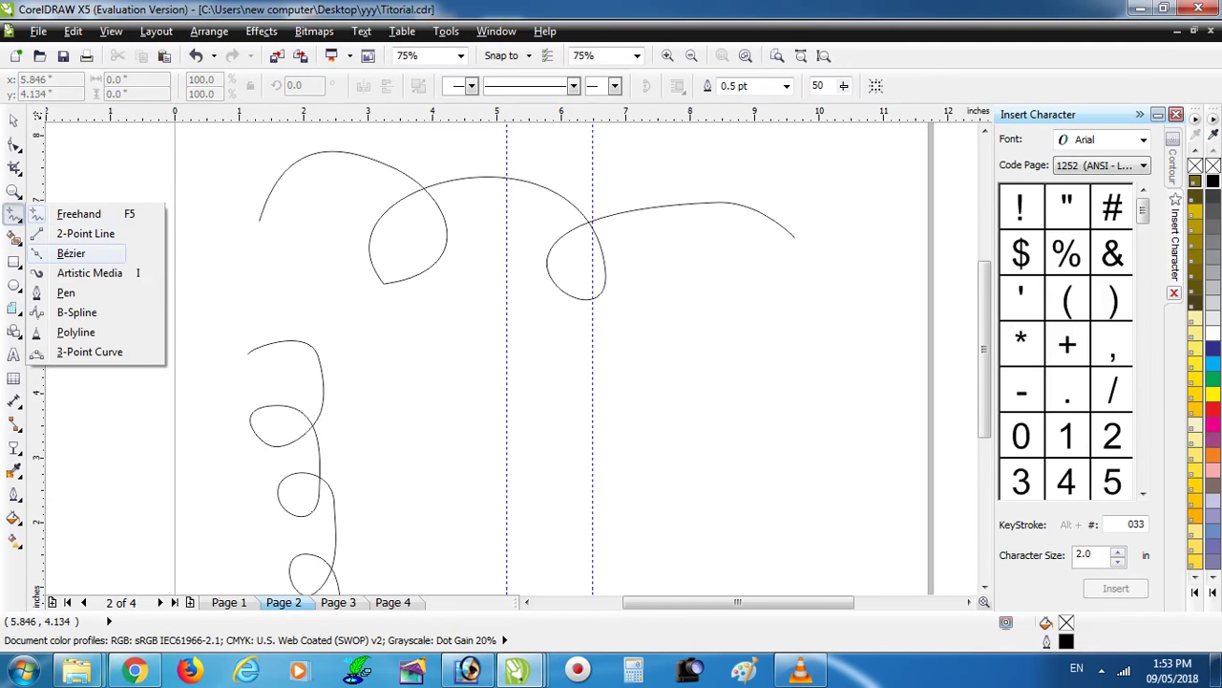
left_click(71, 253)
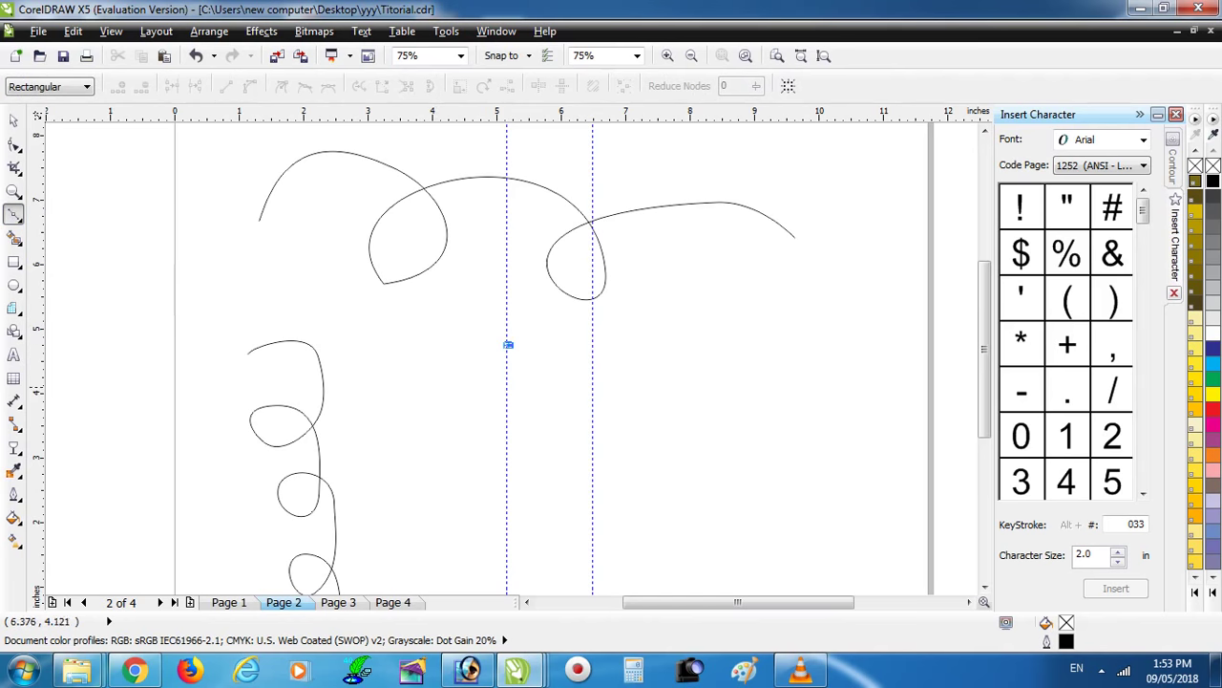
left_click(508, 345)
left_click(596, 386)
left_click(506, 436)
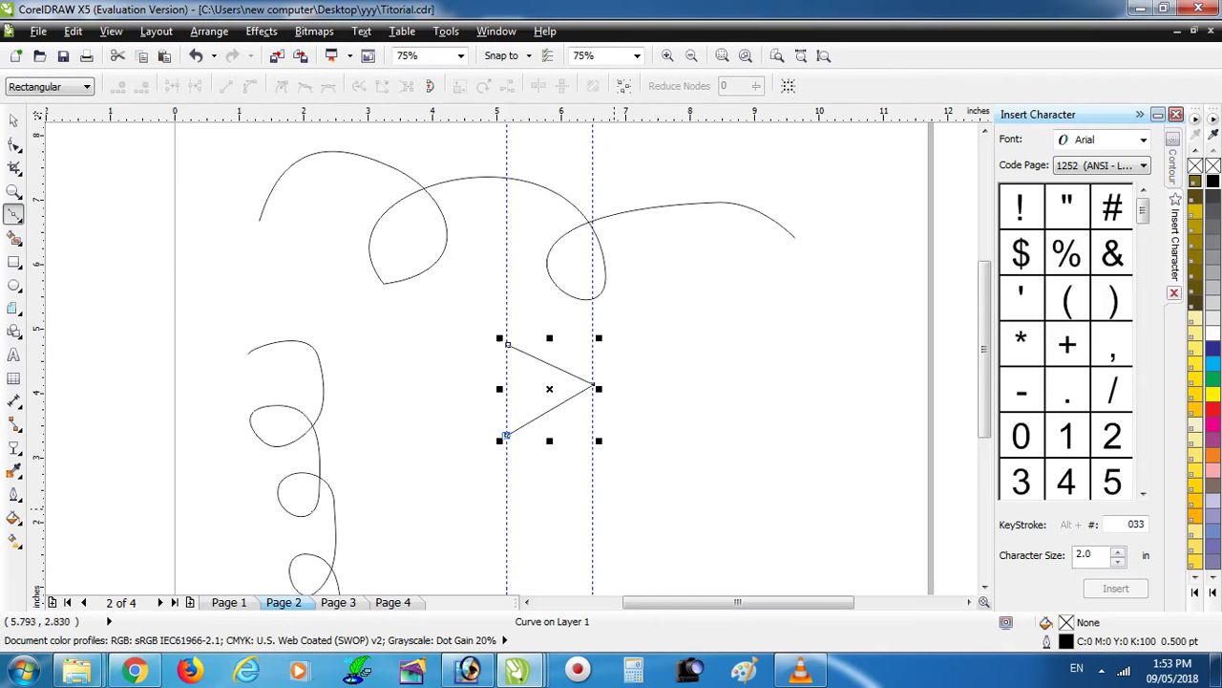
left_click(589, 483)
left_click(505, 532)
scroll(559, 425, "down", 3)
scroll(548, 445, "up", 3)
left_click(576, 424)
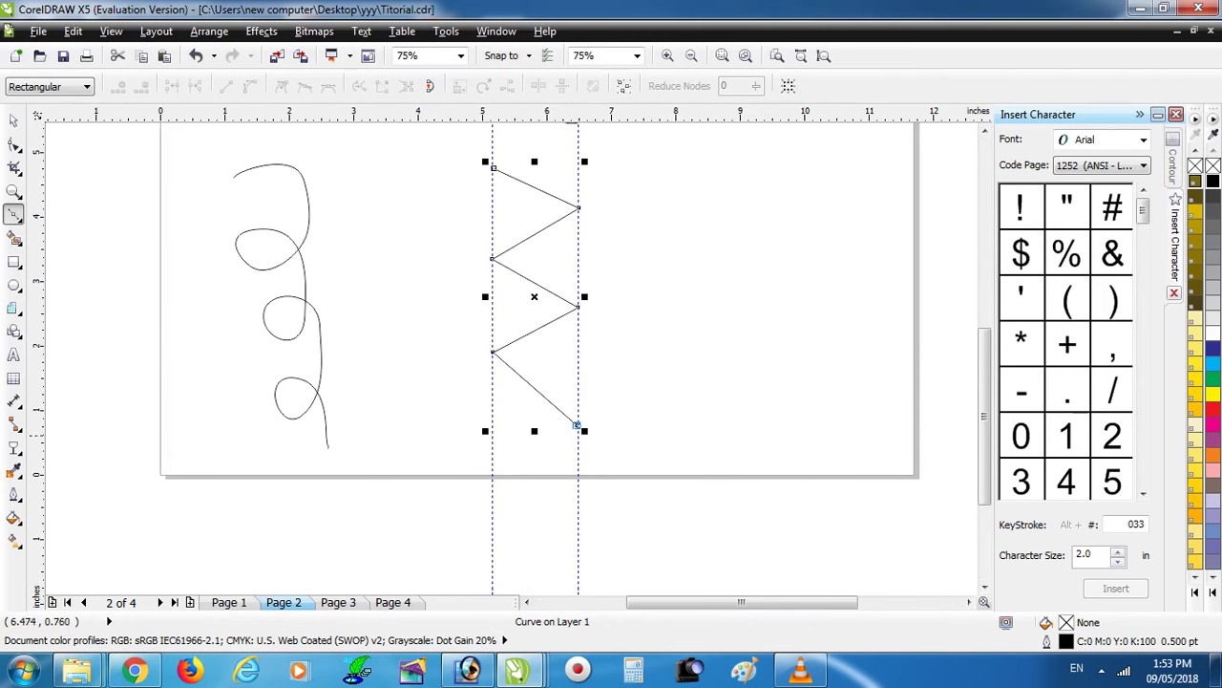
left_click(490, 467)
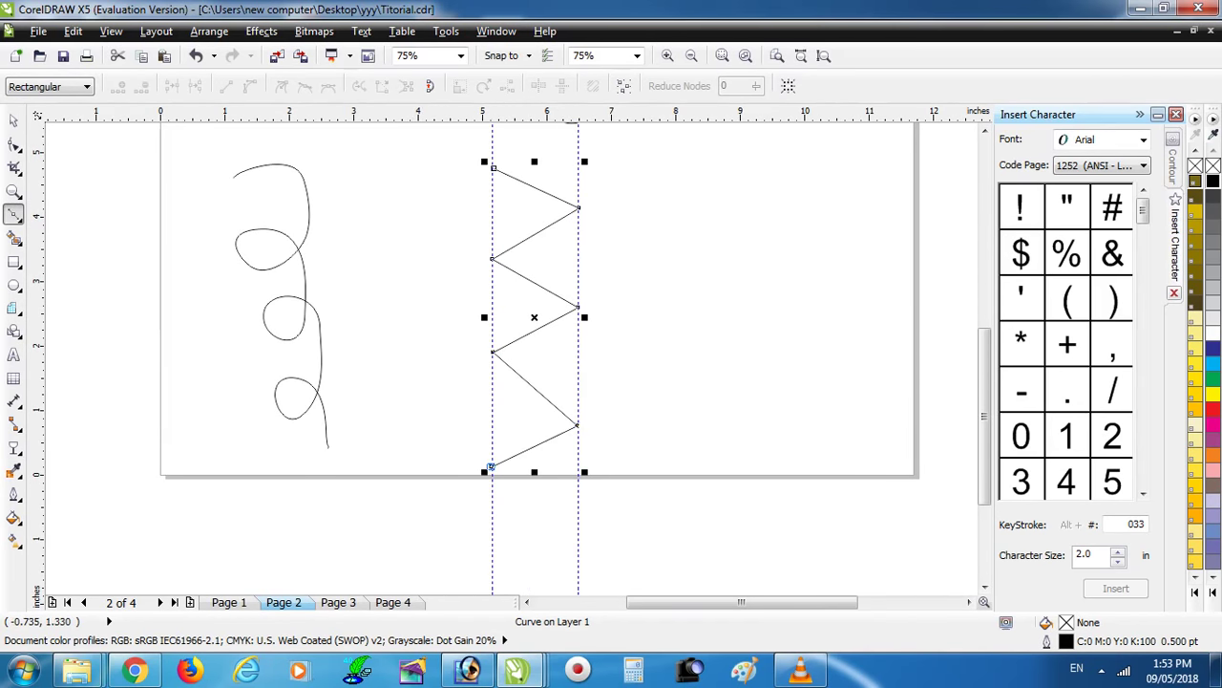
left_click(13, 120)
scroll(413, 360, "down", 1)
left_click(466, 180)
scroll(466, 178, "up", 1)
left_click(477, 197)
left_click(15, 447)
left_click(14, 422)
left_click(17, 426)
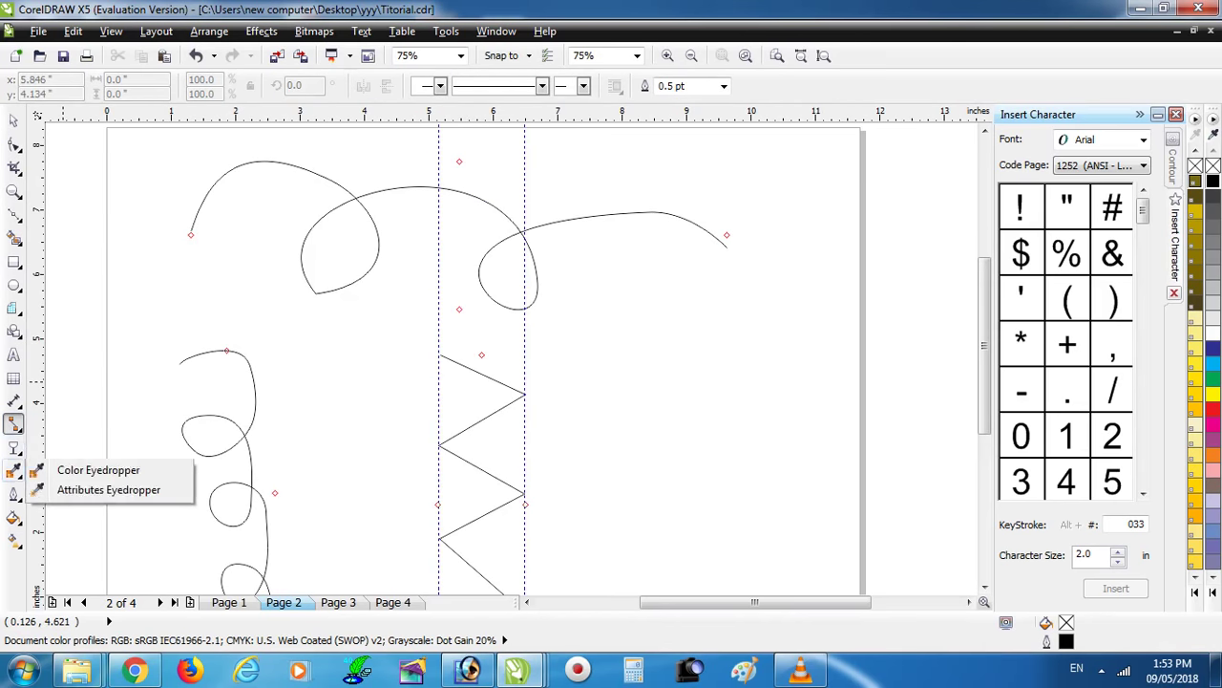
Extrude the horizontal looping curve upward with its vanishing point offset at about 0.09 and 1.9 in
mouse_move(14, 448)
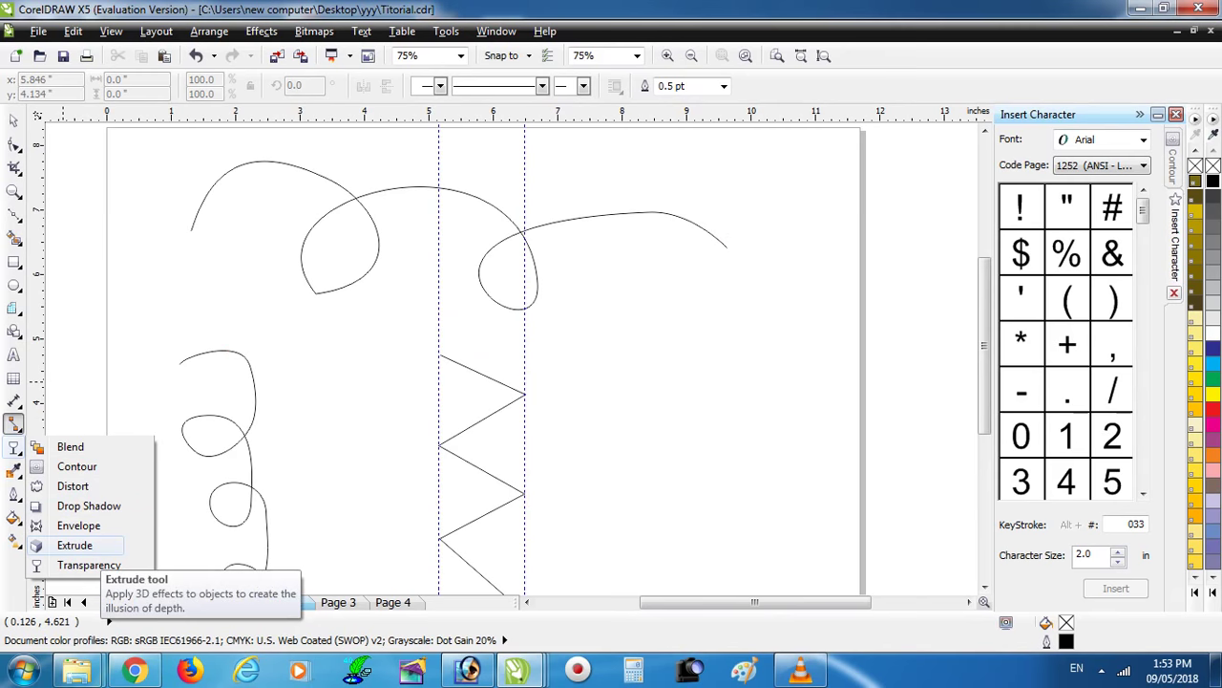
left_click(74, 545)
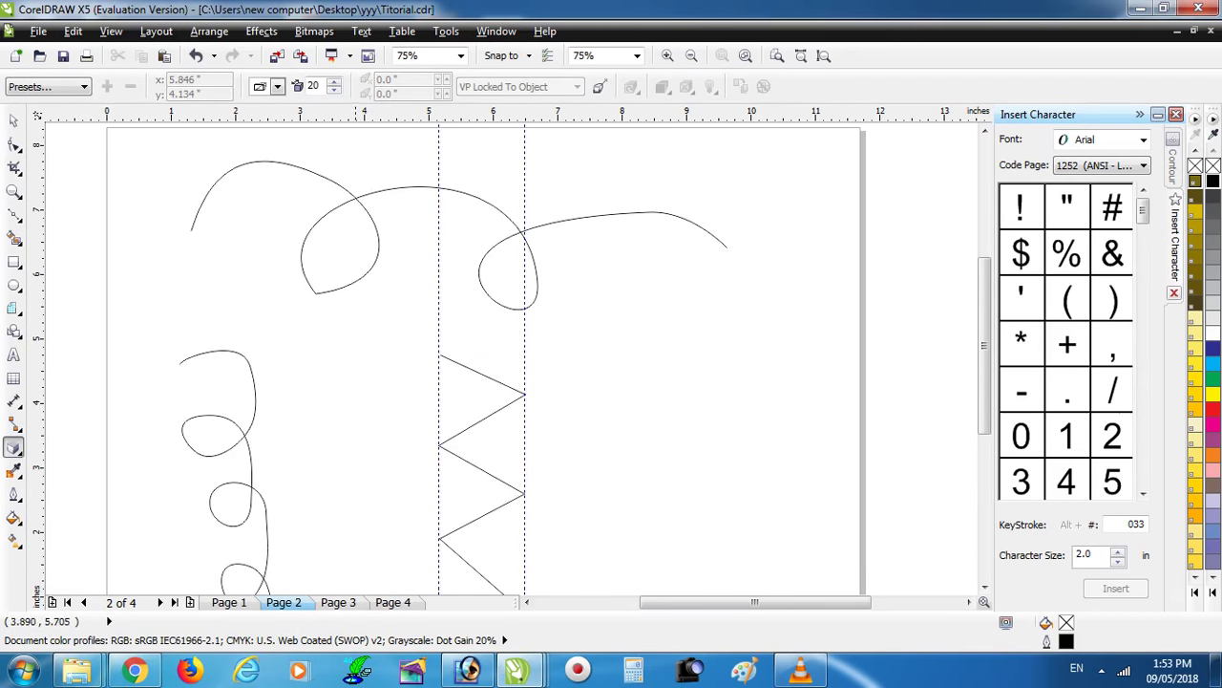
left_click(17, 449)
mouse_move(14, 471)
left_click(14, 447)
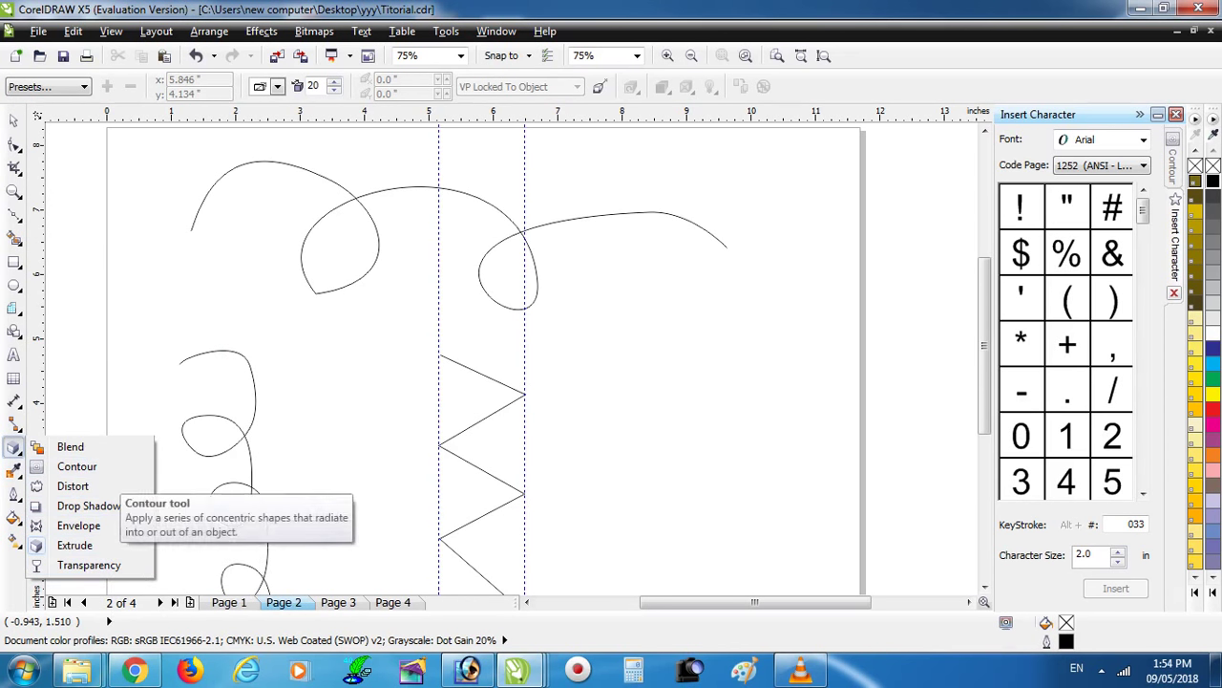
left_click(74, 545)
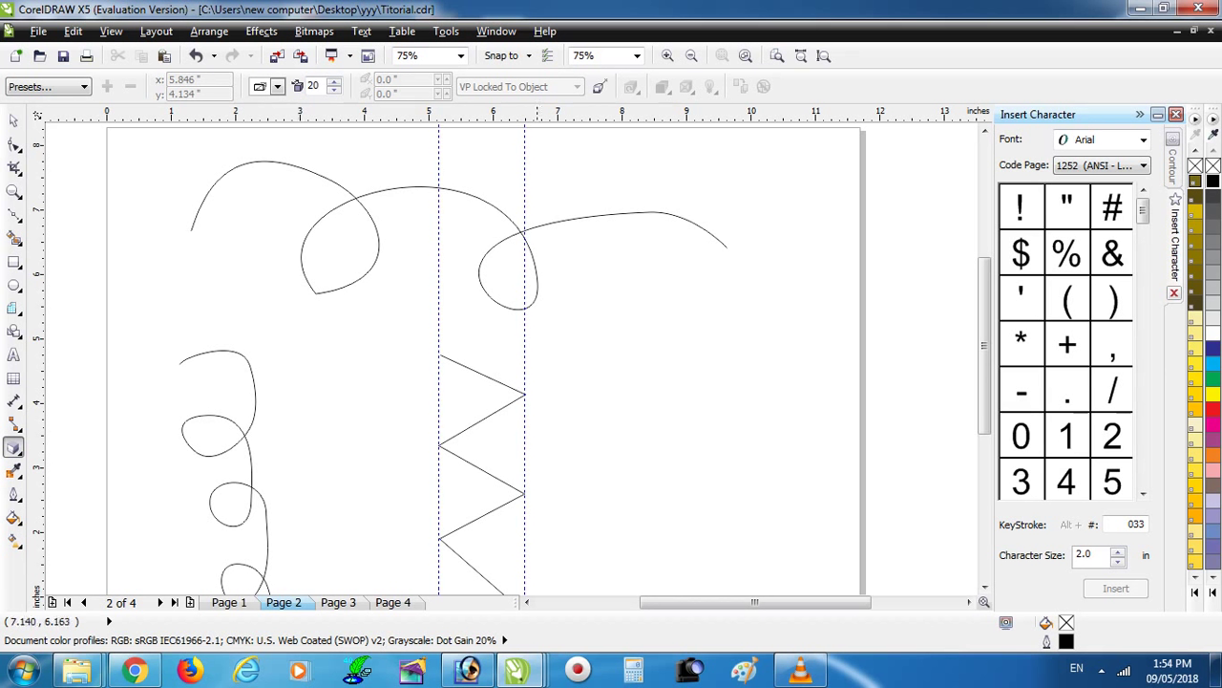
left_click(535, 234)
left_click_drag(535, 233, 518, 157)
scroll(517, 156, "up", 2)
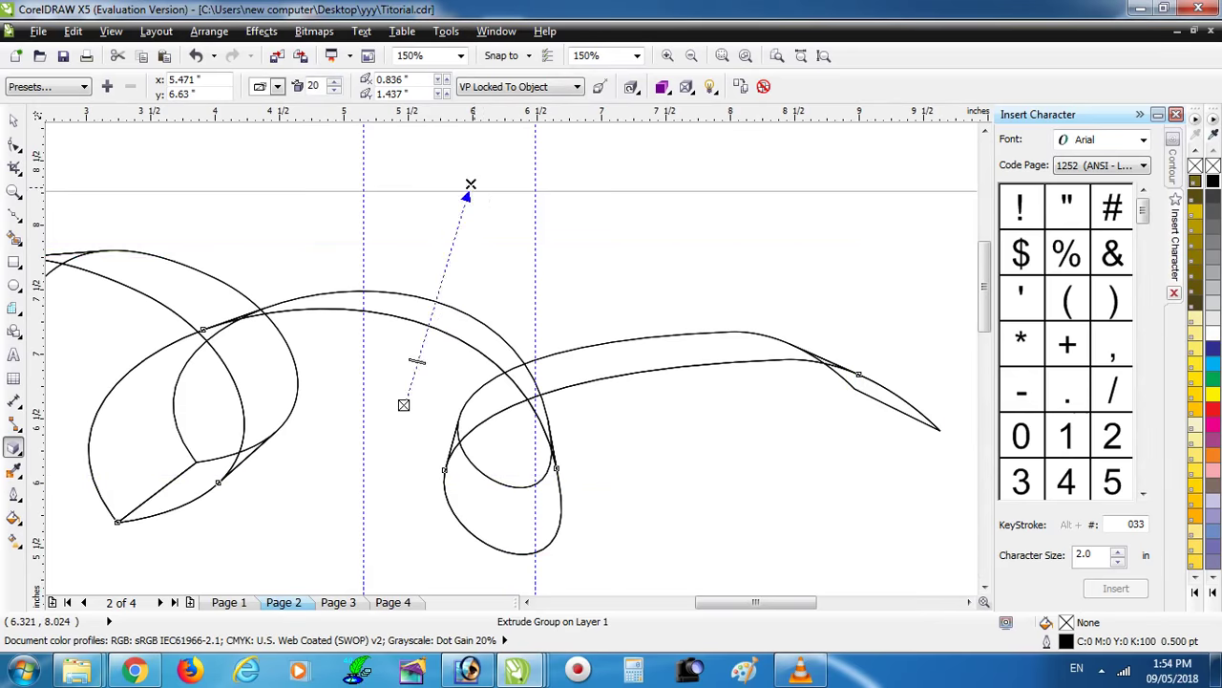
scroll(438, 143, "down", 2)
mouse_move(434, 152)
left_mouse_down()
mouse_move(428, 163)
mouse_move(423, 143)
mouse_move(428, 165)
mouse_move(426, 150)
left_mouse_up()
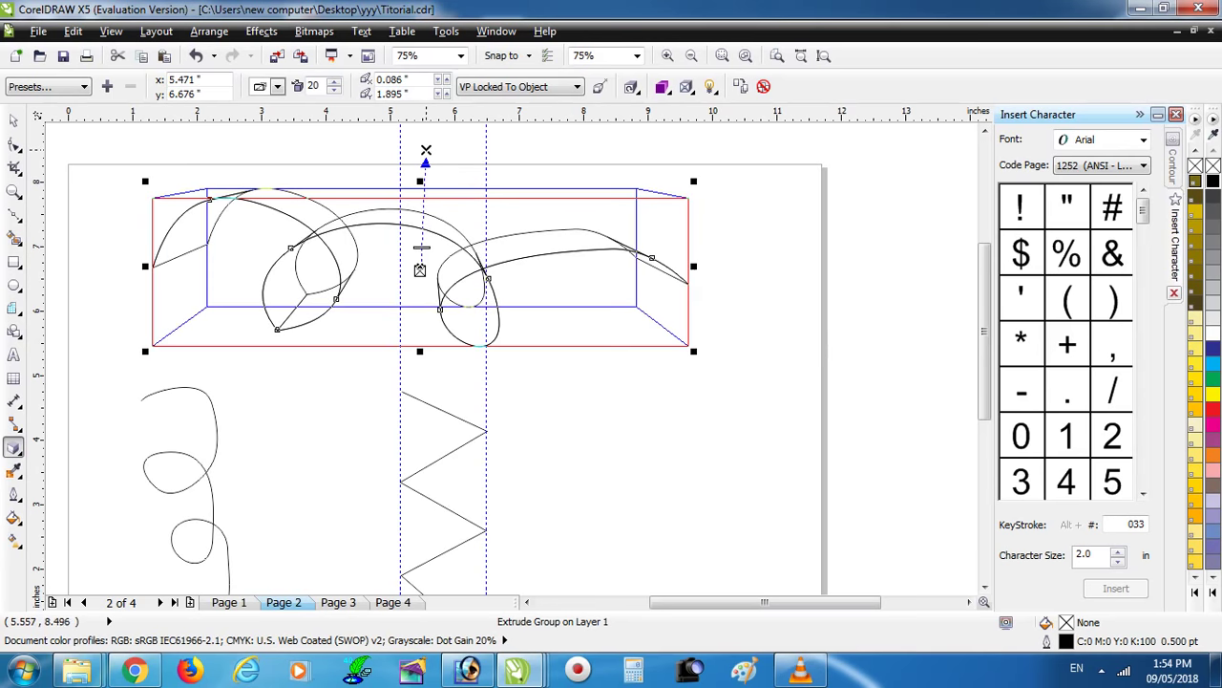
Fill the extruded horizontal curve with green and shift its vanishing point offset to about 0.63 and 1.91 in
left_click(1213, 394)
left_click(1212, 424)
left_click(1213, 378)
left_click_drag(426, 150, 460, 149)
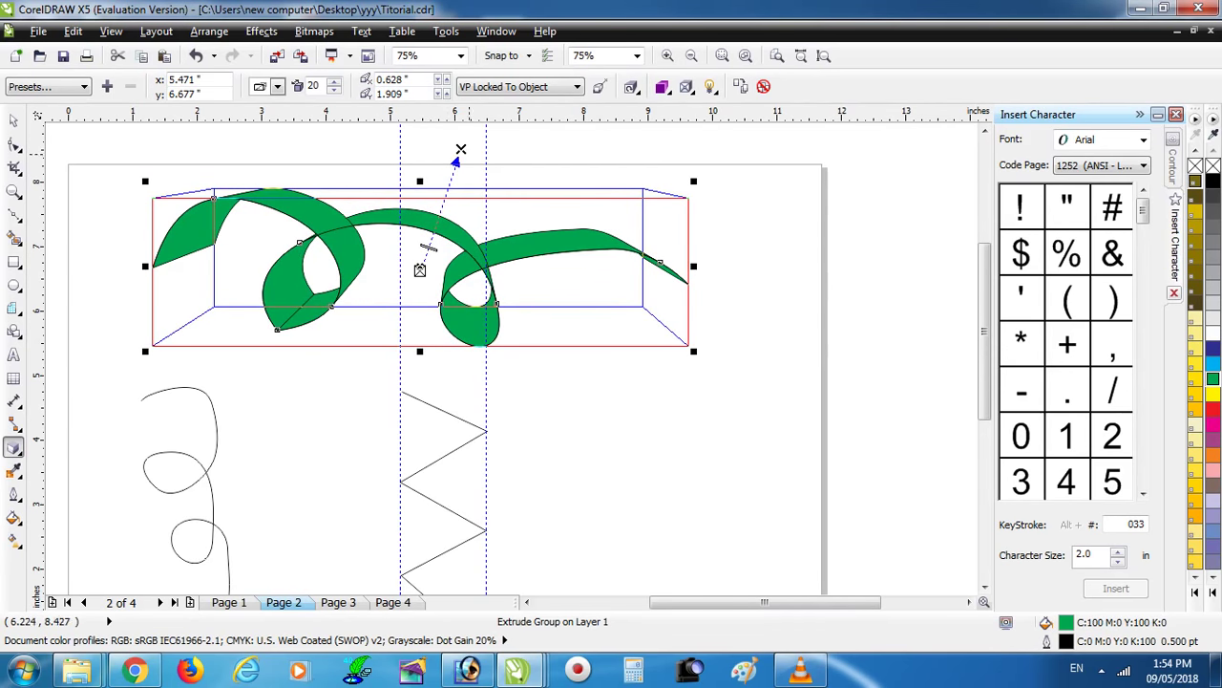
scroll(524, 219, "down", 2)
scroll(444, 322, "up", 1)
left_click(443, 242)
scroll(443, 243, "up", 2)
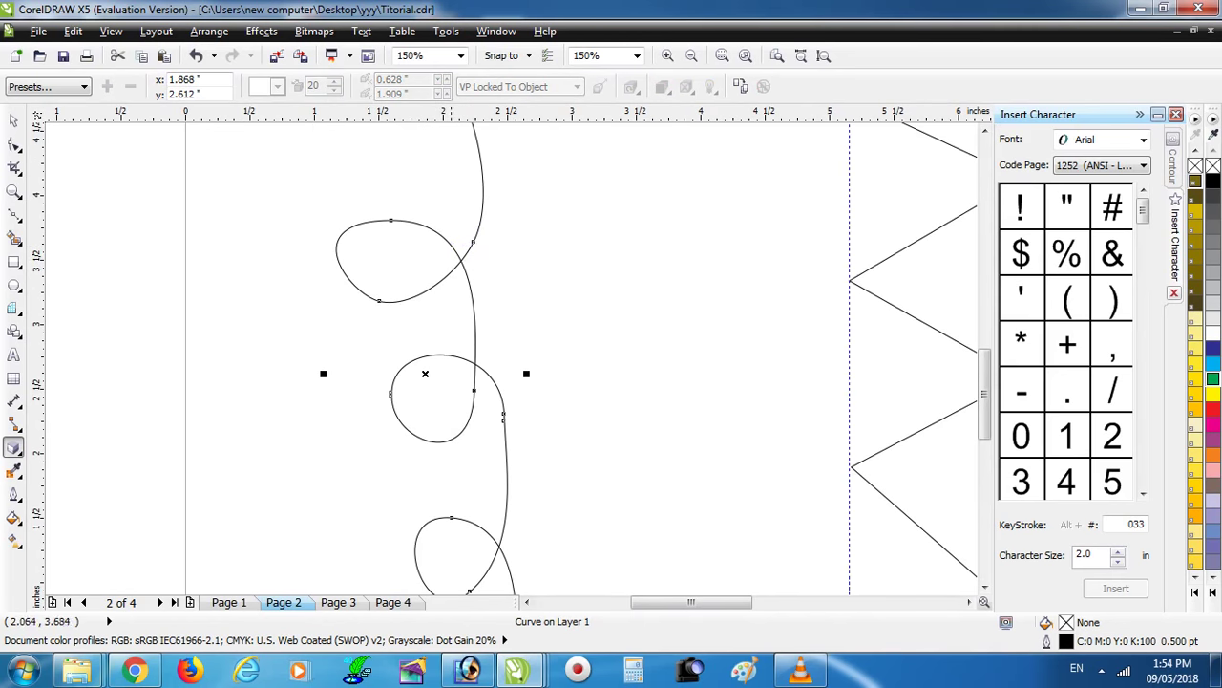
scroll(411, 227, "down", 3)
scroll(418, 184, "up", 2)
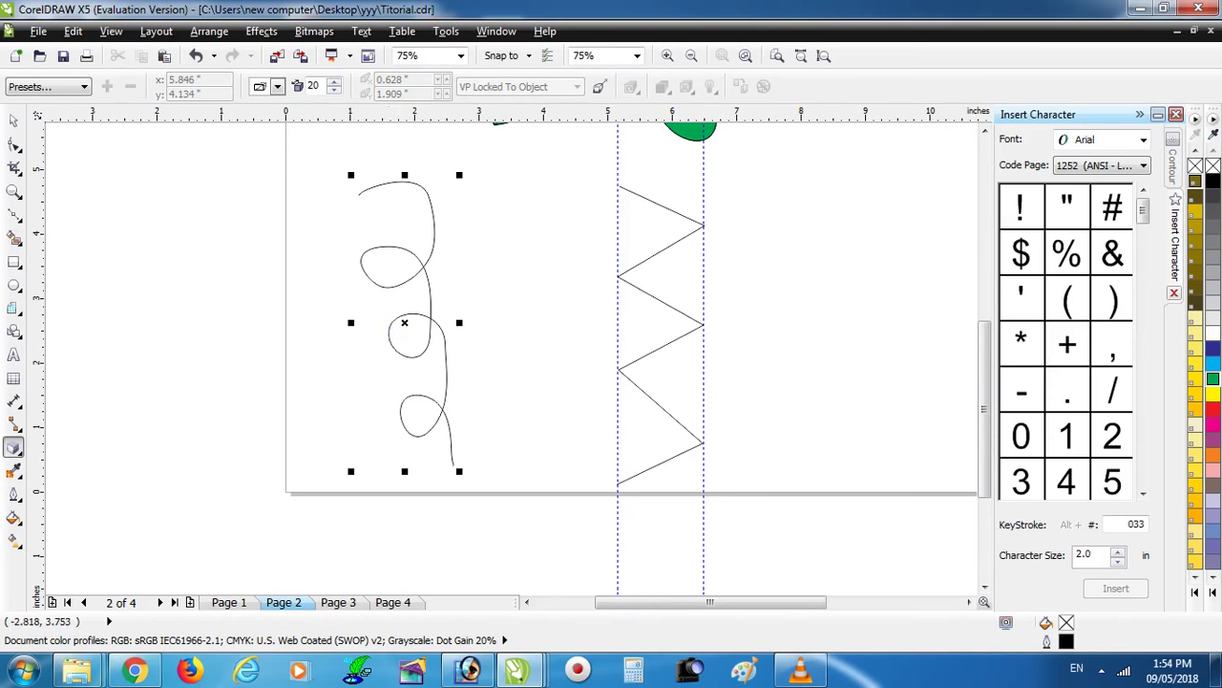
left_click(13, 122)
left_click(426, 273)
left_click(445, 271)
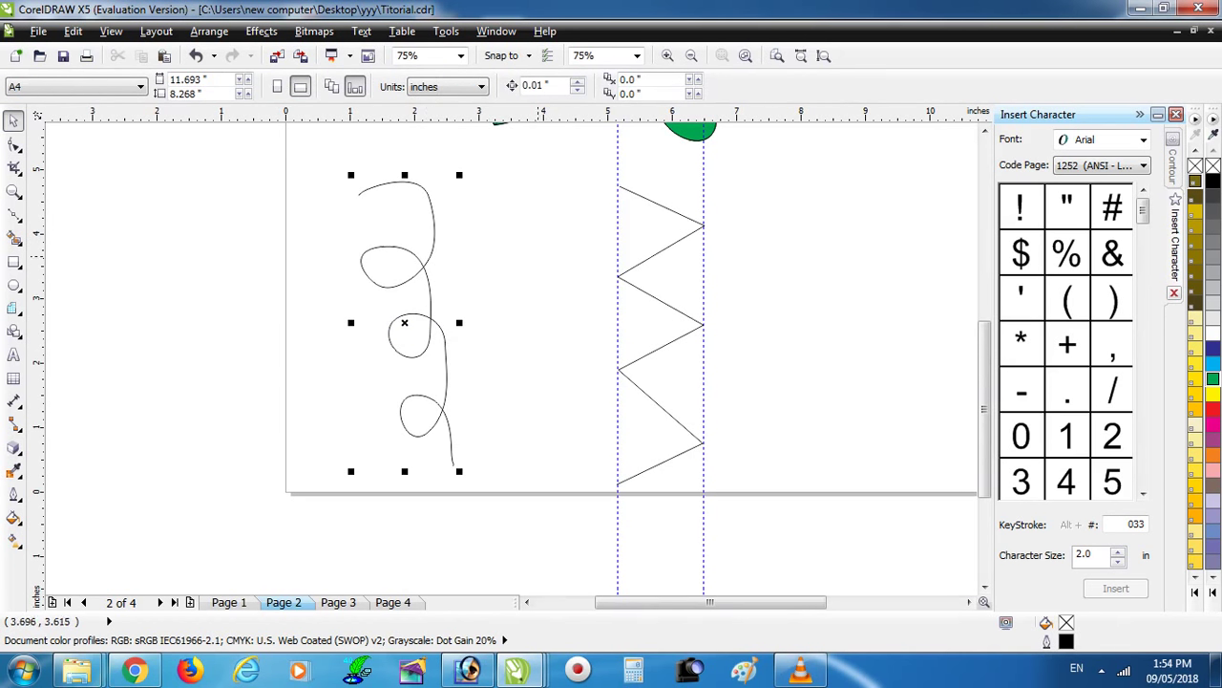
Extrude the vertical looping curve upward, with its vanishing point just above the curve, and fill it with yellow
scroll(461, 283, "down", 2)
scroll(452, 290, "up", 1)
left_click(429, 268)
scroll(449, 264, "up", 2)
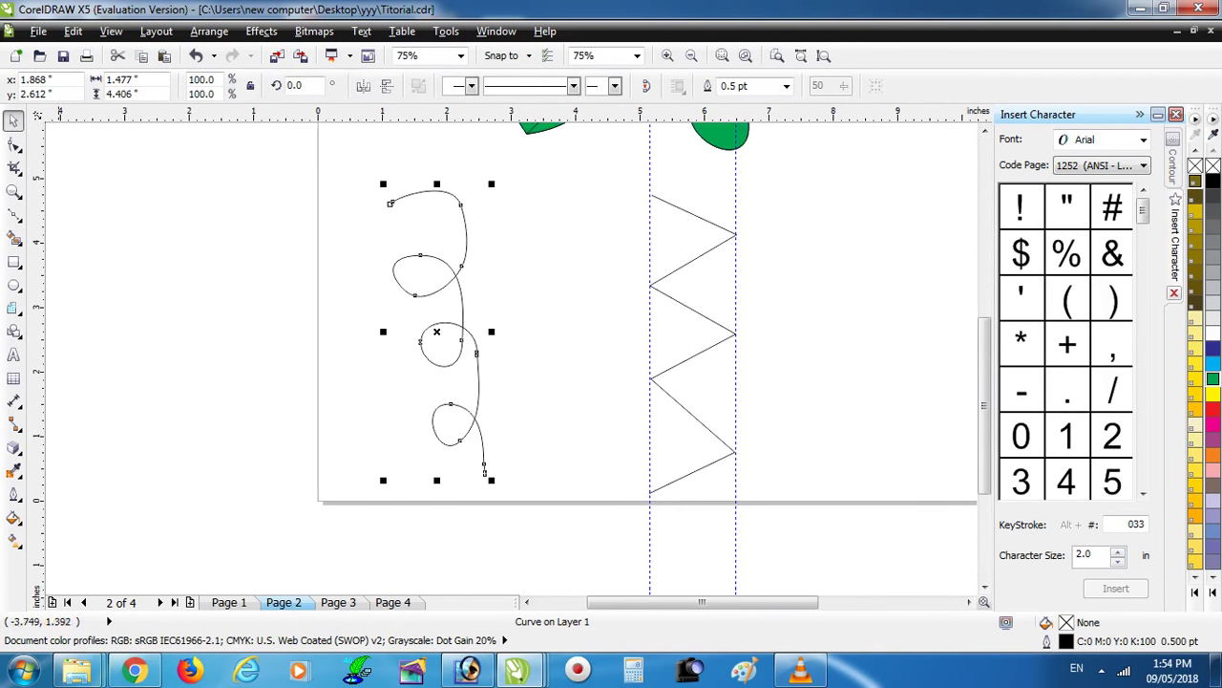
key("space")
left_click_drag(421, 256, 472, 175)
left_click(1212, 394)
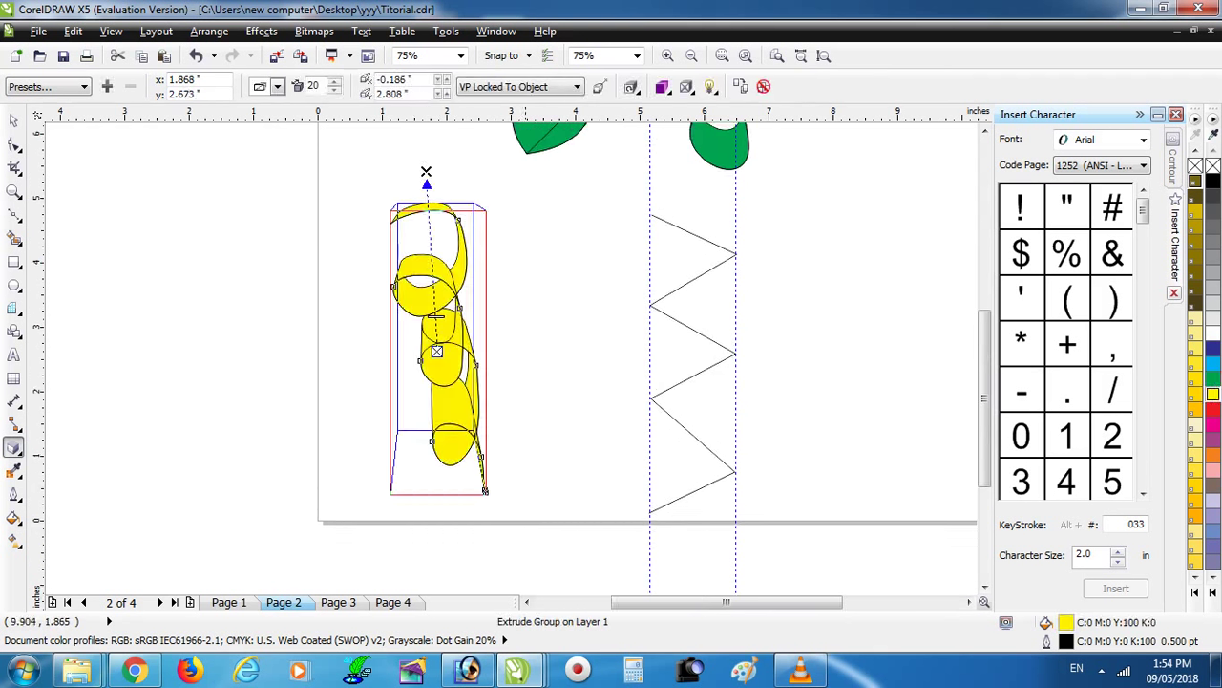
Set the yellow extrusion's vanishing point offset to about 0.08 and 1.66 in and reduce its depth to 11
left_click_drag(426, 170, 442, 242)
scroll(443, 243, "up", 2)
scroll(442, 242, "down", 2)
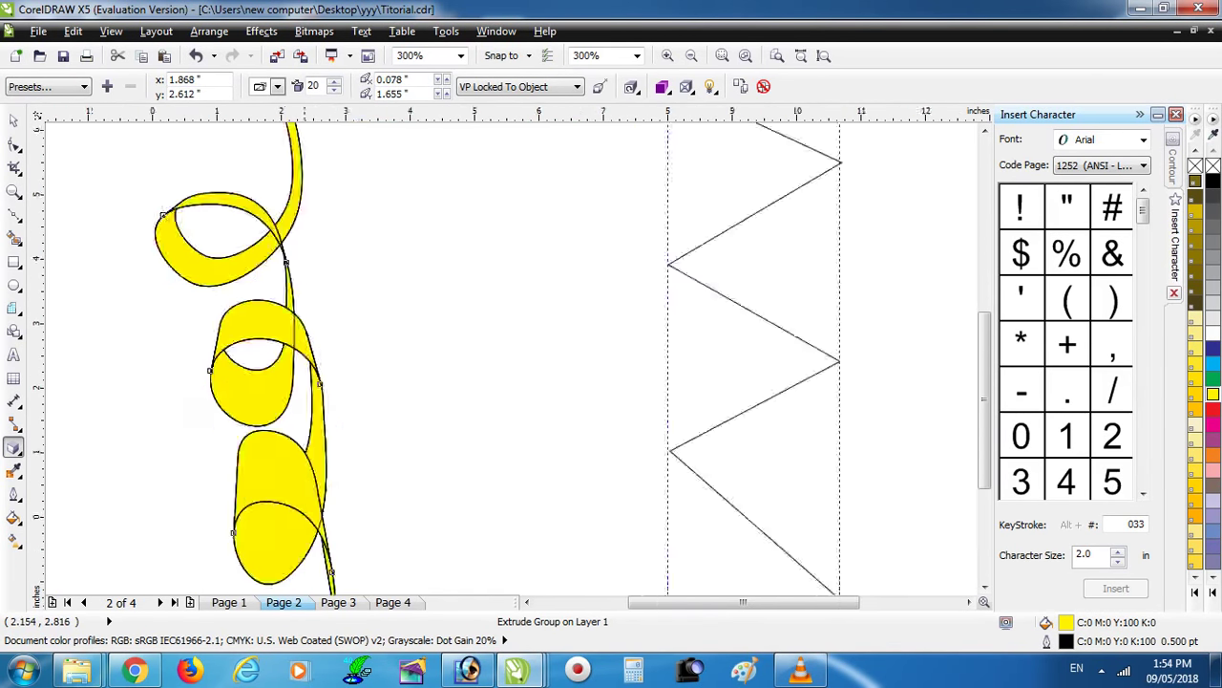
scroll(285, 346, "up", 1)
left_click_drag(266, 298, 267, 318)
scroll(267, 318, "down", 1)
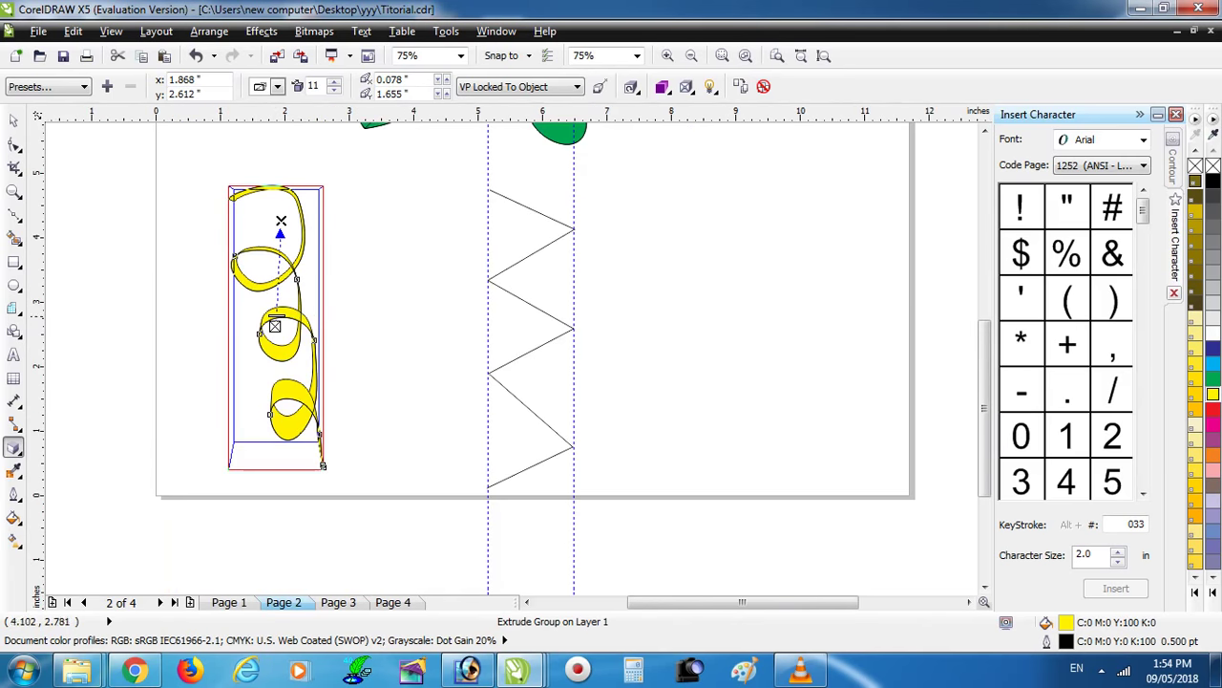
Extrude the zigzag line upward with its vanishing point offset at about 0.15 and 3.2 in, and fill it with yellow
left_click(541, 249)
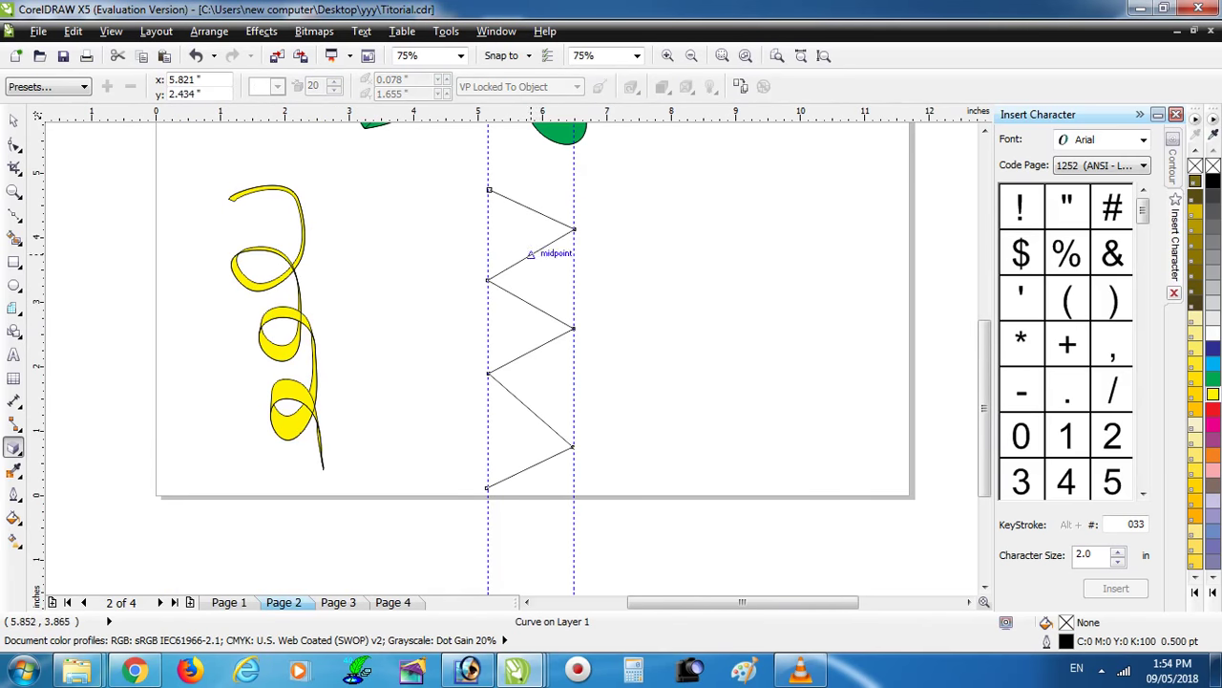
left_click_drag(534, 252, 540, 133)
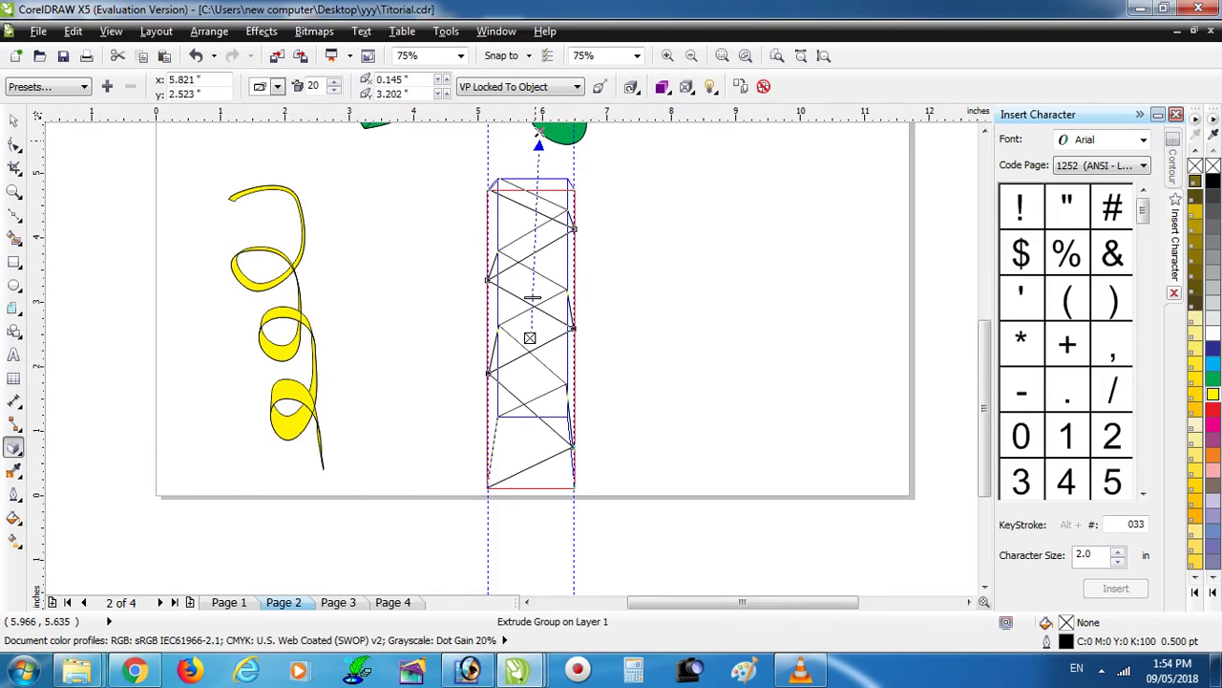
left_click(1213, 394)
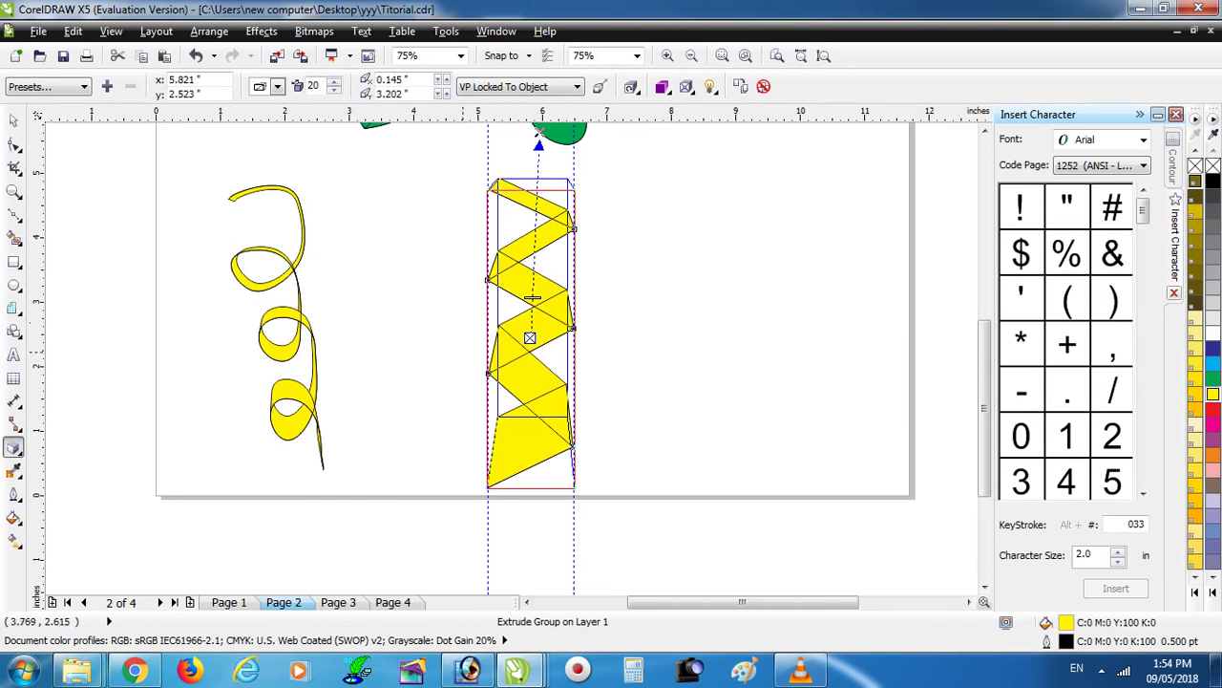
Reduce the zigzag extrusion's depth to 15 and stop editing the extrusion
scroll(533, 296, "up", 2)
left_click_drag(533, 297, 519, 293)
left_click(14, 120)
scroll(412, 279, "down", 3)
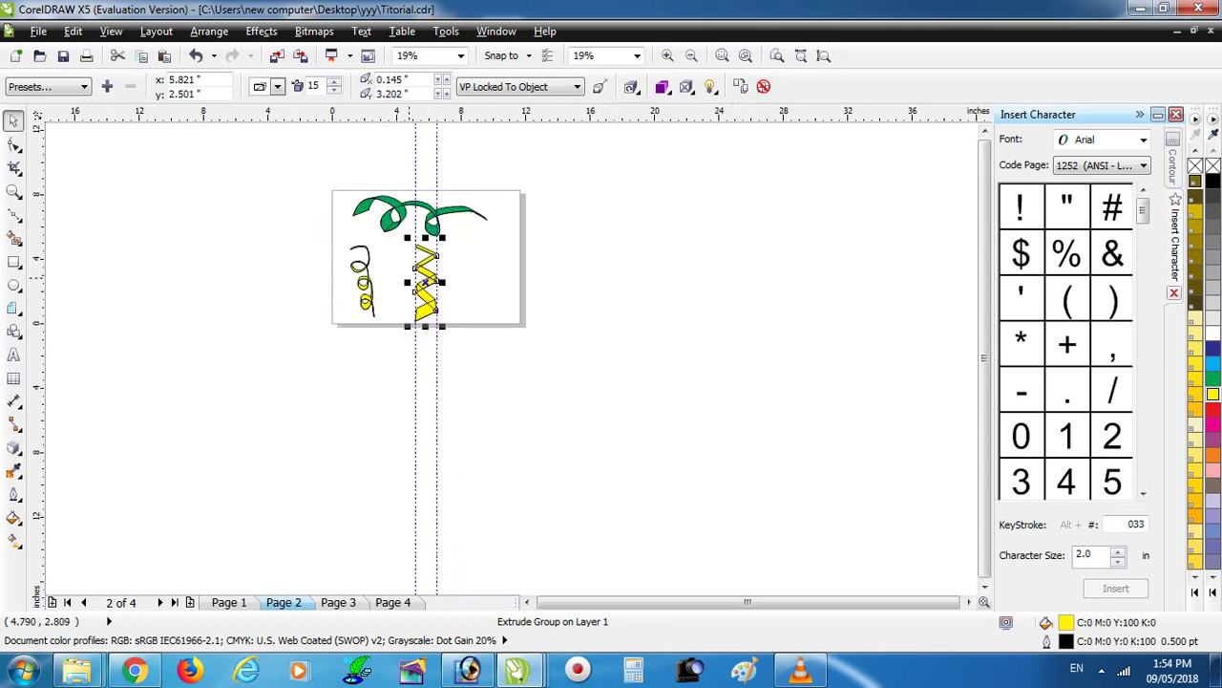
scroll(416, 229, "up", 2)
left_click(421, 166)
scroll(401, 188, "down", 2)
scroll(399, 195, "up", 2)
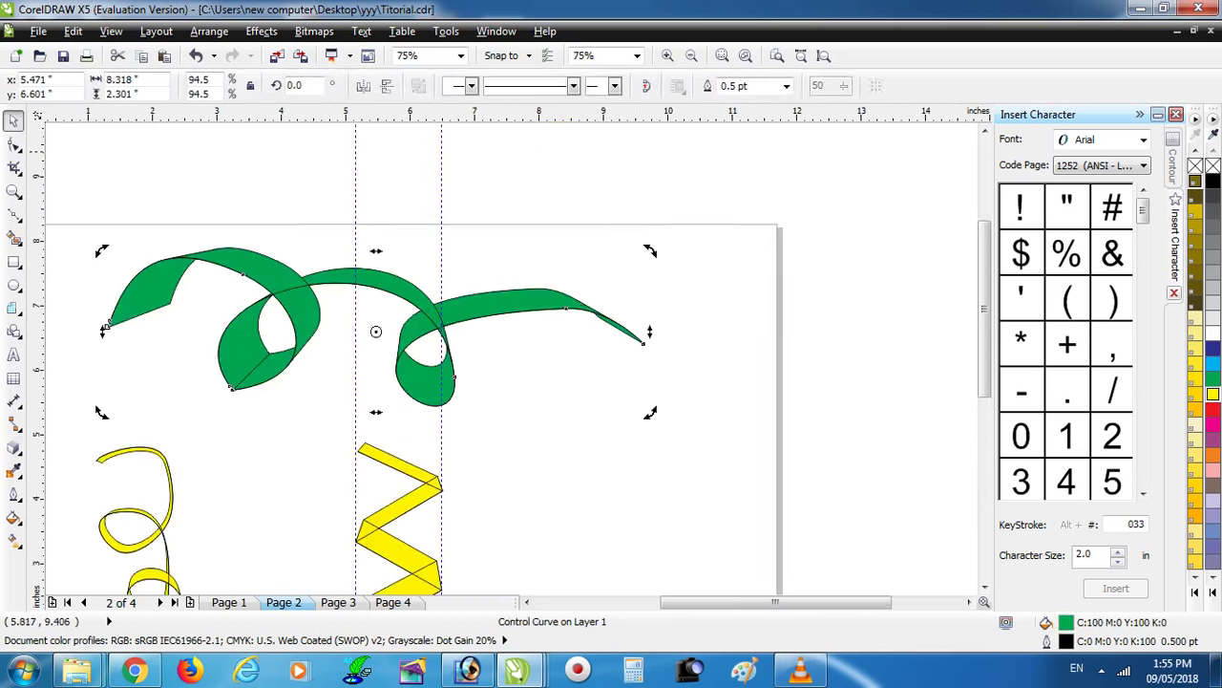
right_click(379, 286)
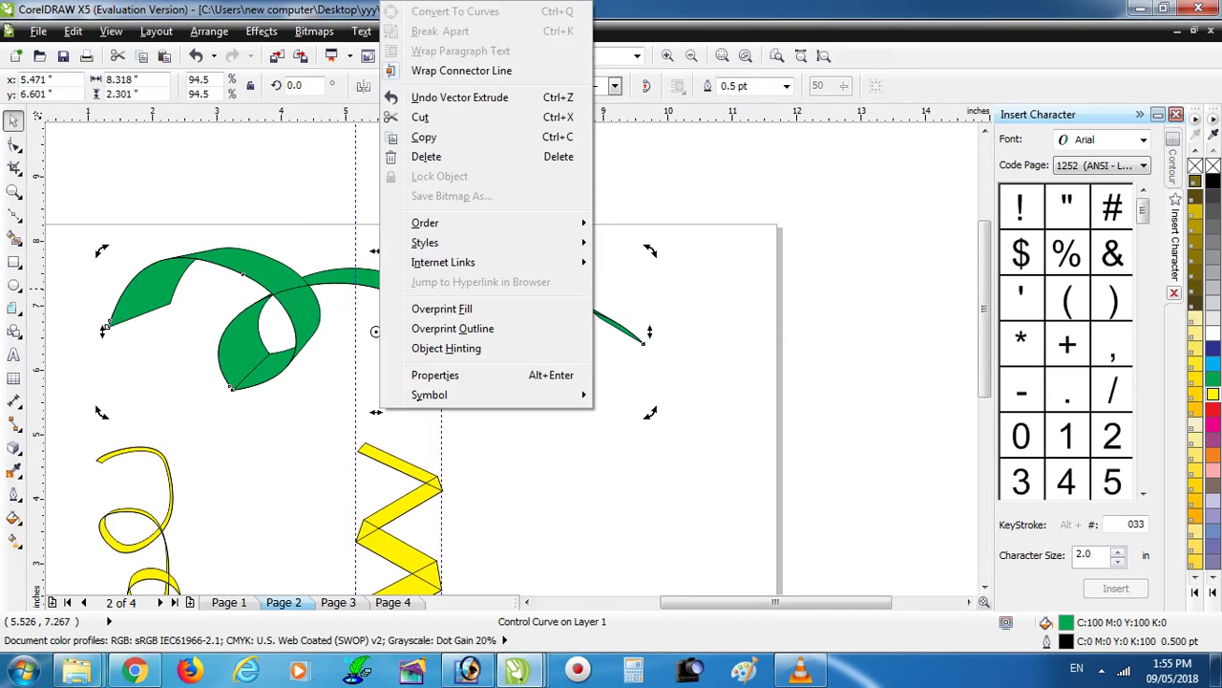
left_click(459, 97)
left_click(156, 32)
mouse_move(209, 31)
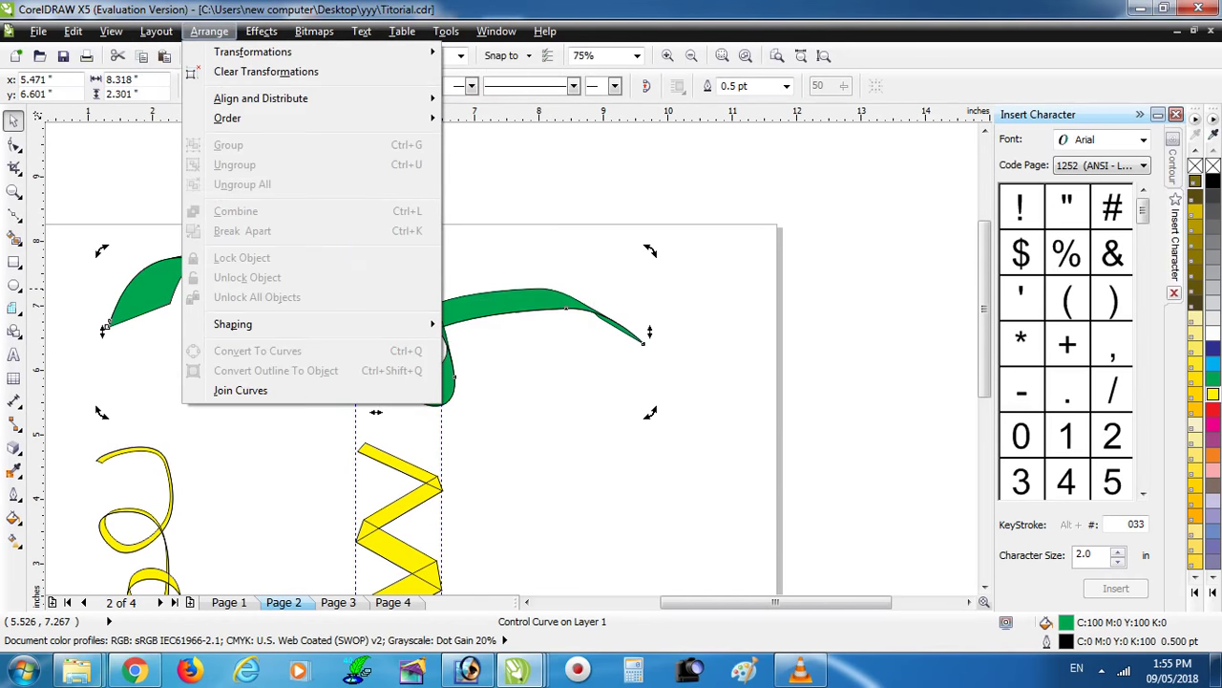
mouse_move(110, 32)
mouse_move(262, 31)
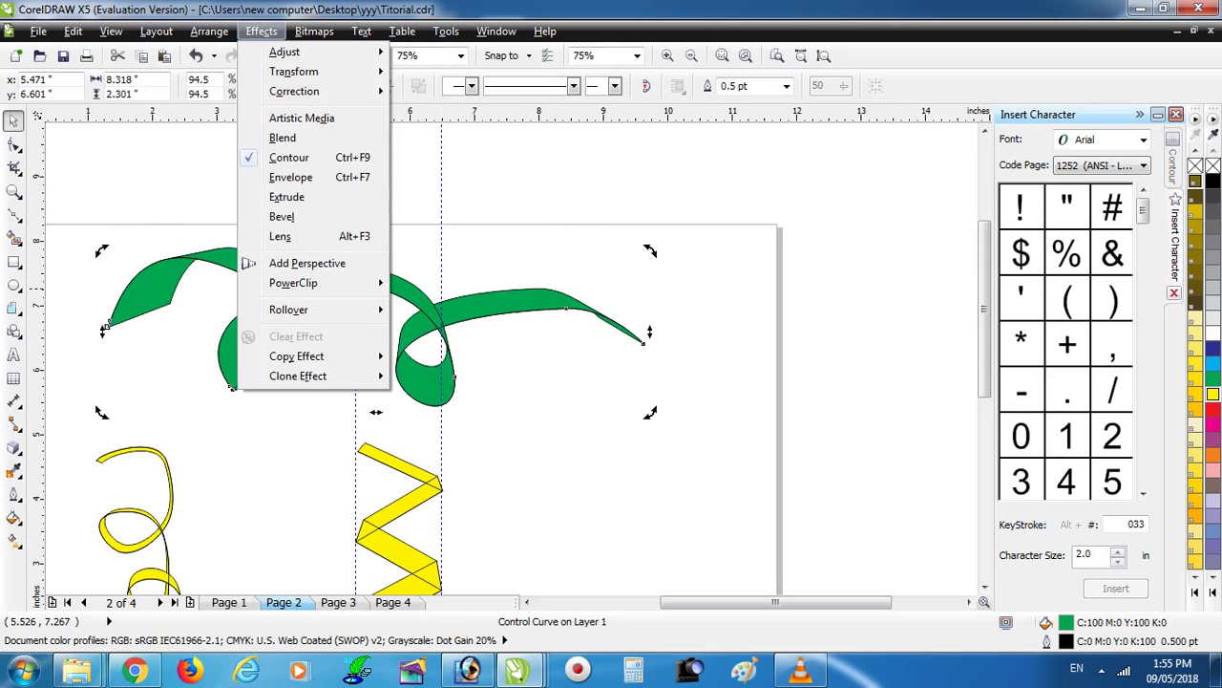
Break the green ribbon's extrude group apart and ungroup it into separate pieces
mouse_move(314, 31)
left_click(185, 269)
left_click(212, 258)
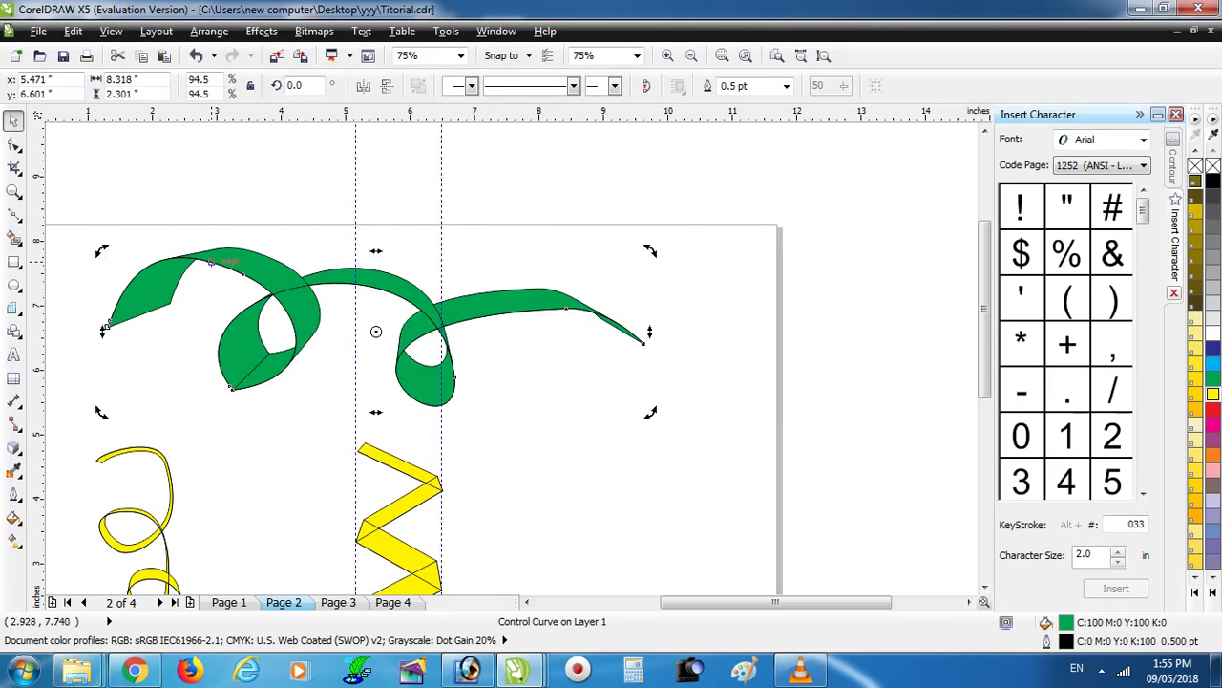
right_click(212, 258)
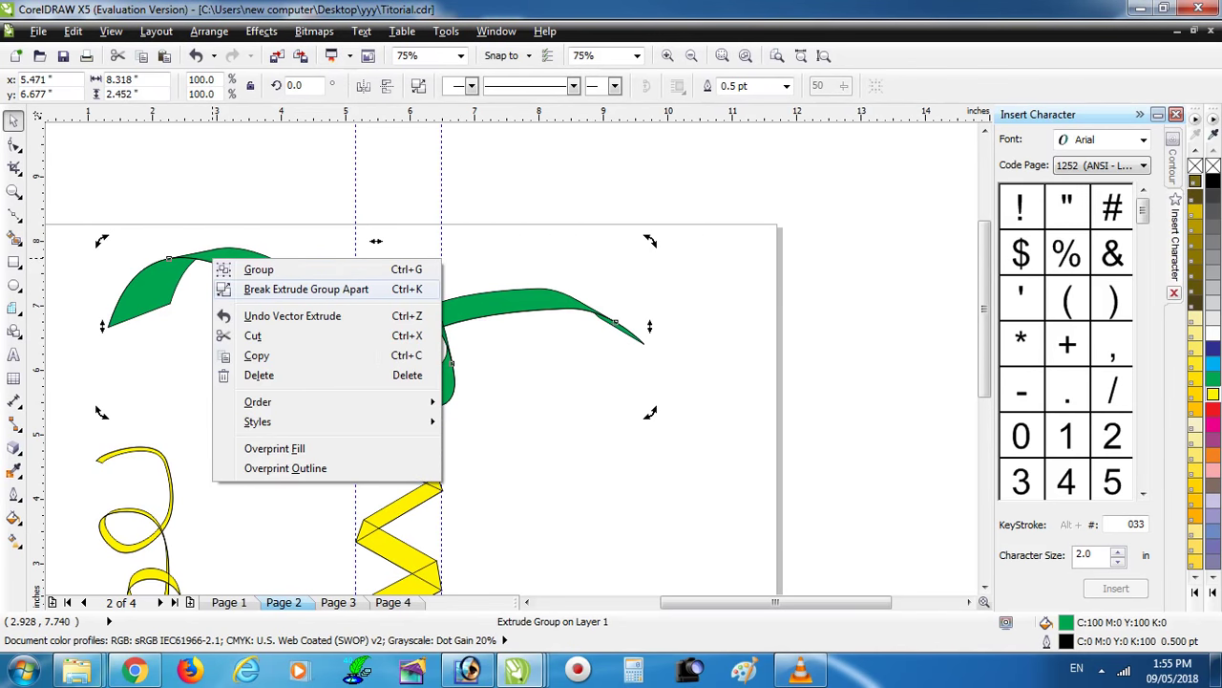
left_click(306, 289)
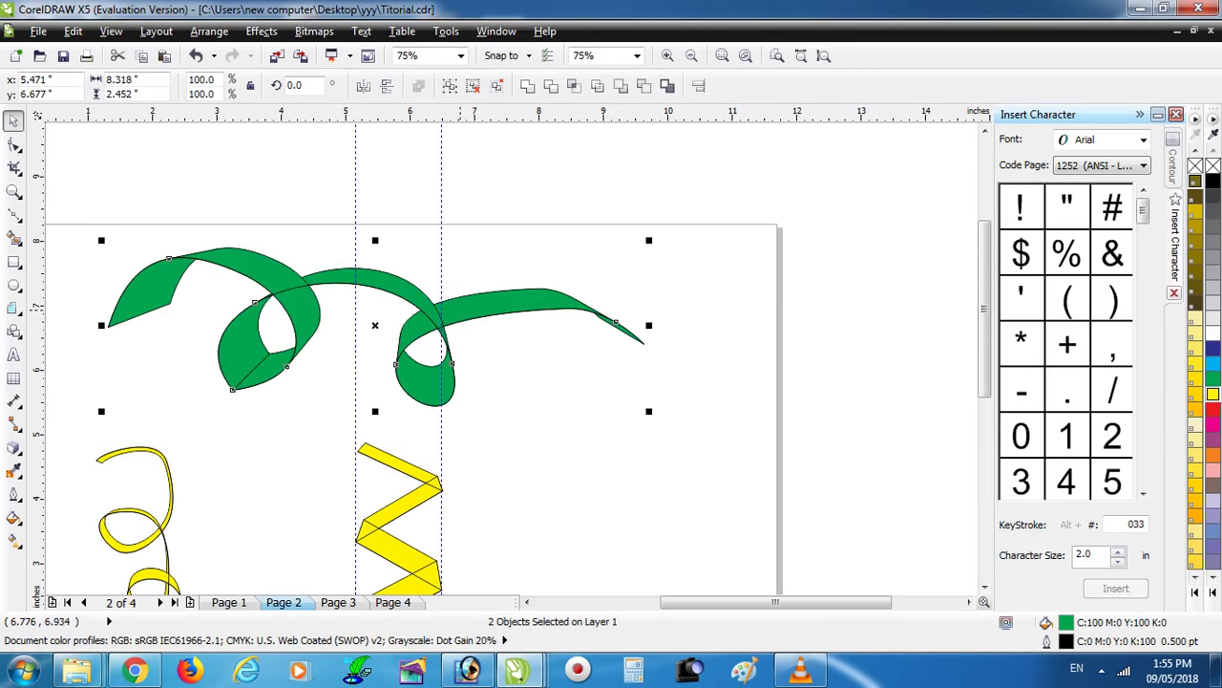
right_click(461, 312)
left_click(506, 360)
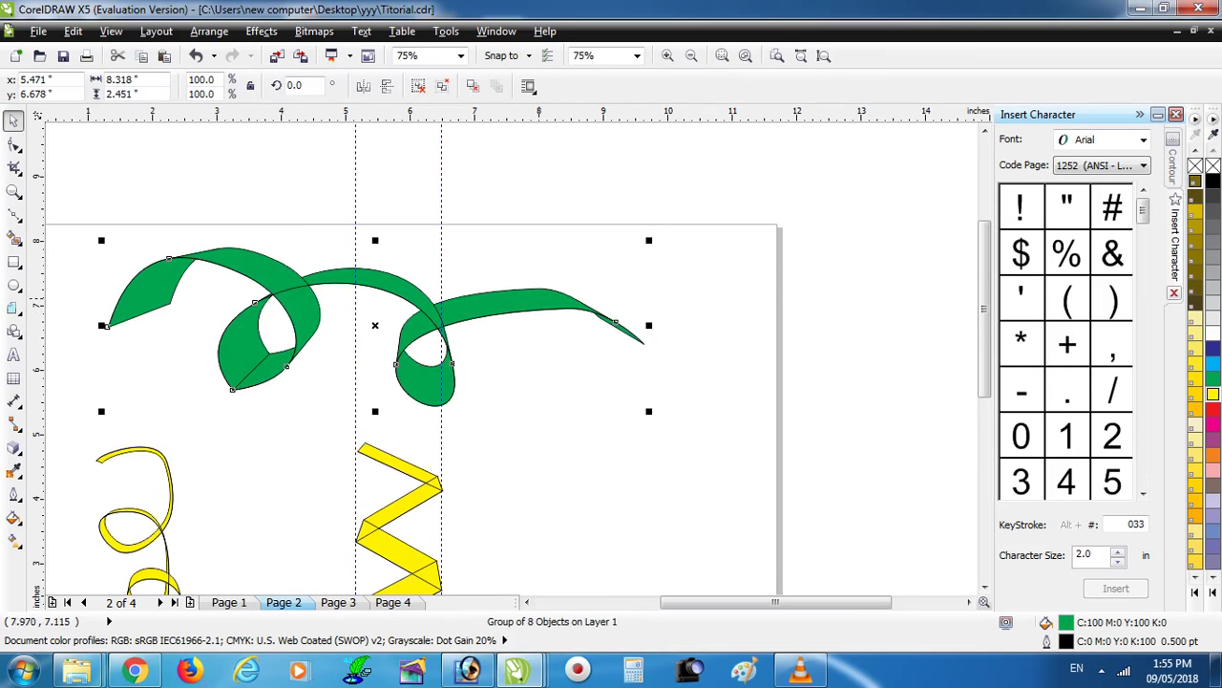
right_click(492, 315)
left_click(551, 51)
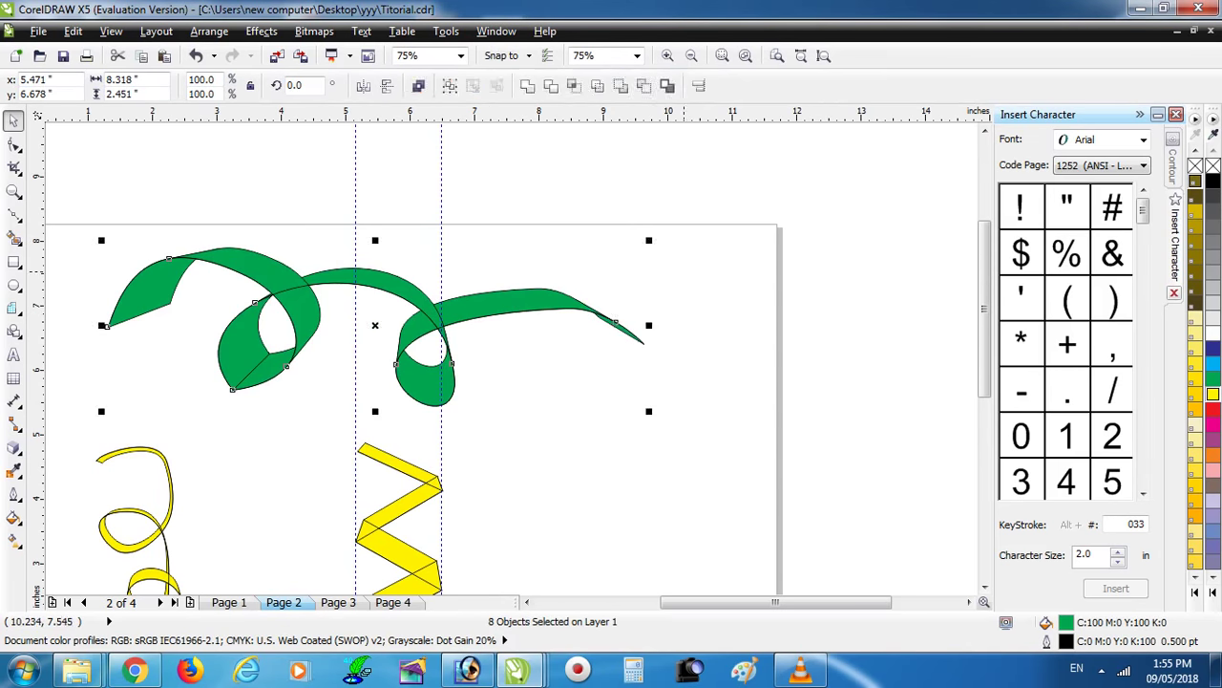
Deselect the pieces and fill only the long band at the green ribbon's right end with red
left_click(680, 284)
left_click(512, 287)
scroll(515, 288, "up", 3)
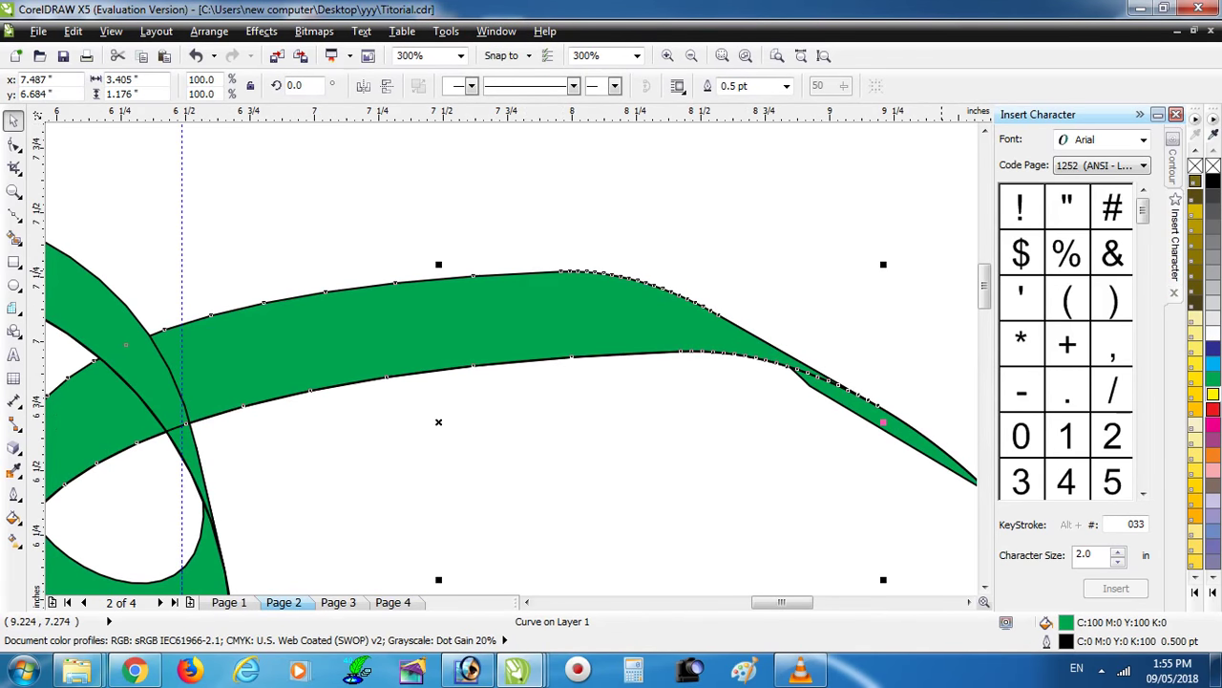
left_click(1213, 409)
scroll(305, 391, "down", 2)
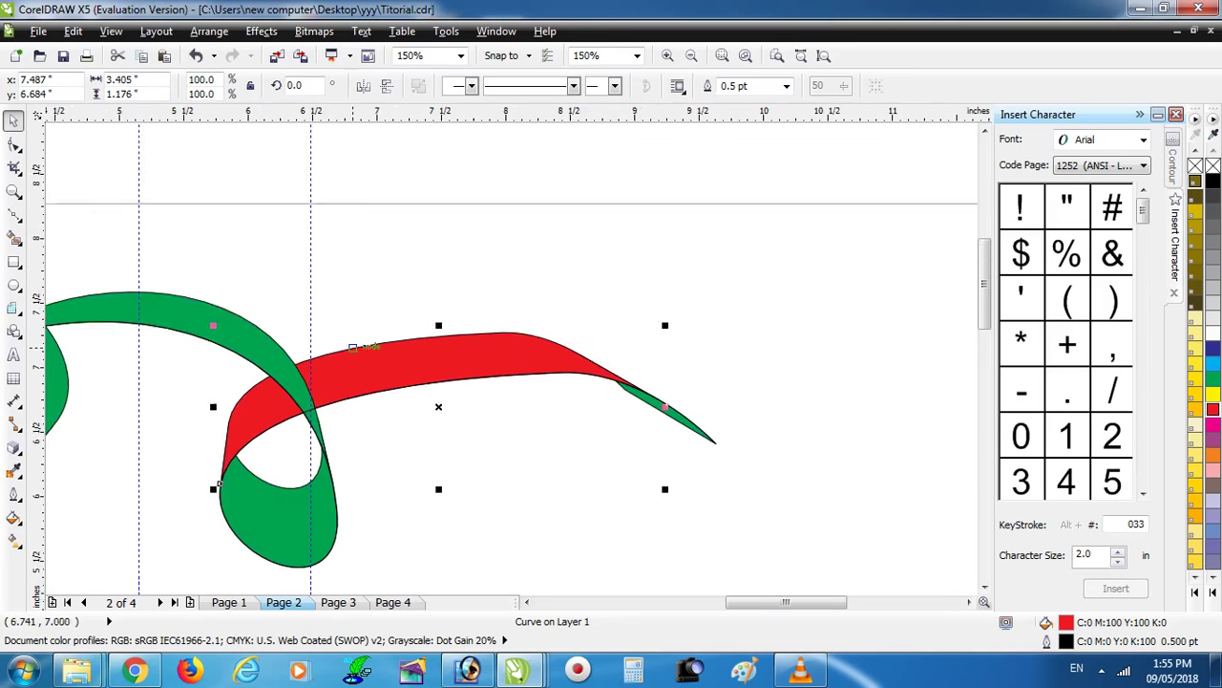
Apply a linear fountain fill along the red band, running from red at its left end to yellow at its right end
scroll(172, 334, "up", 2)
left_click(14, 540)
left_click_drag(113, 454, 862, 365)
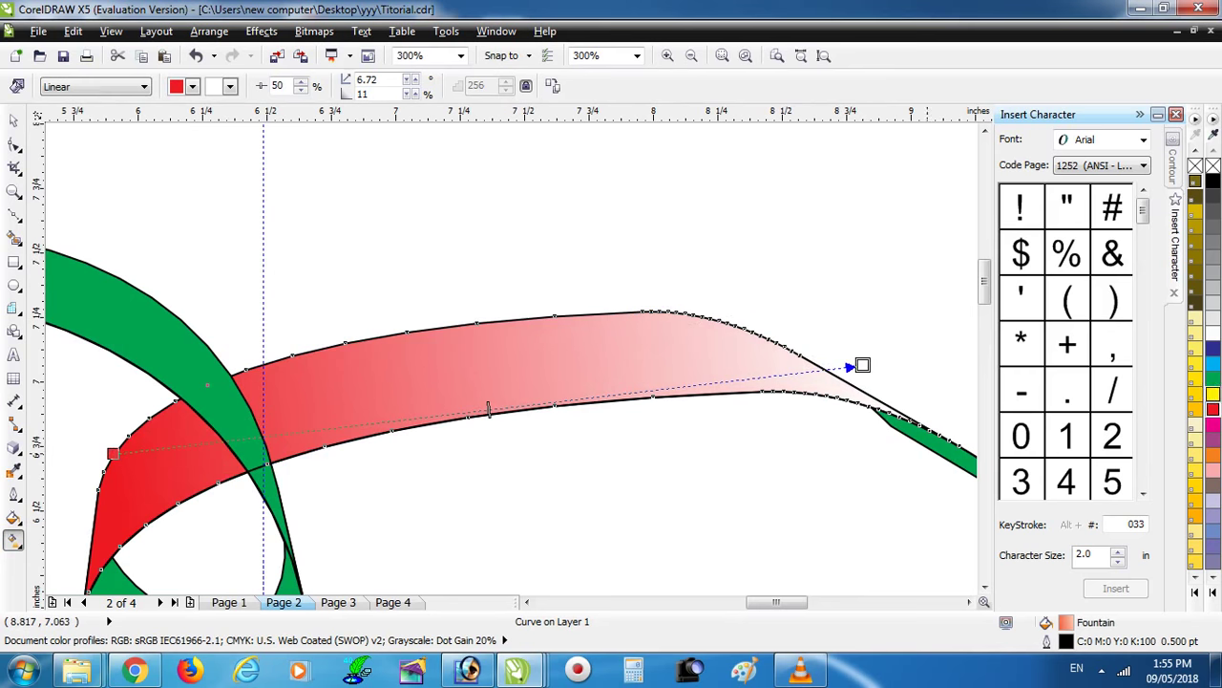
left_click(1213, 392)
key("F11")
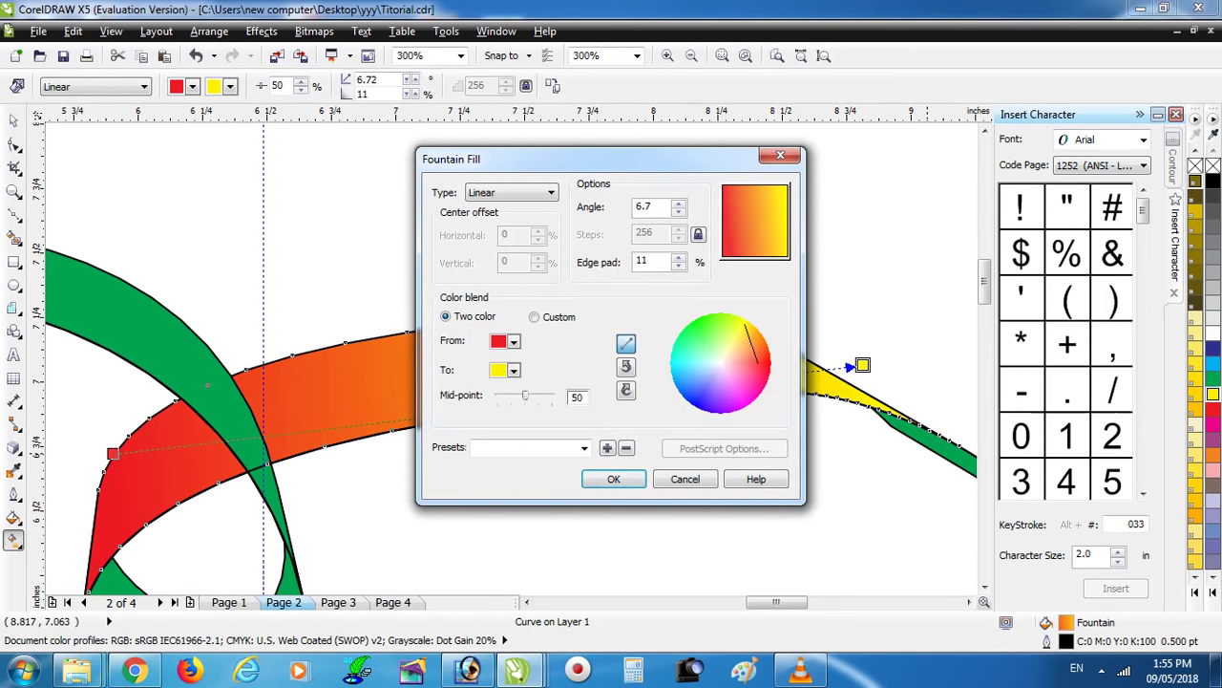
left_click(685, 479)
scroll(619, 368, "down", 1)
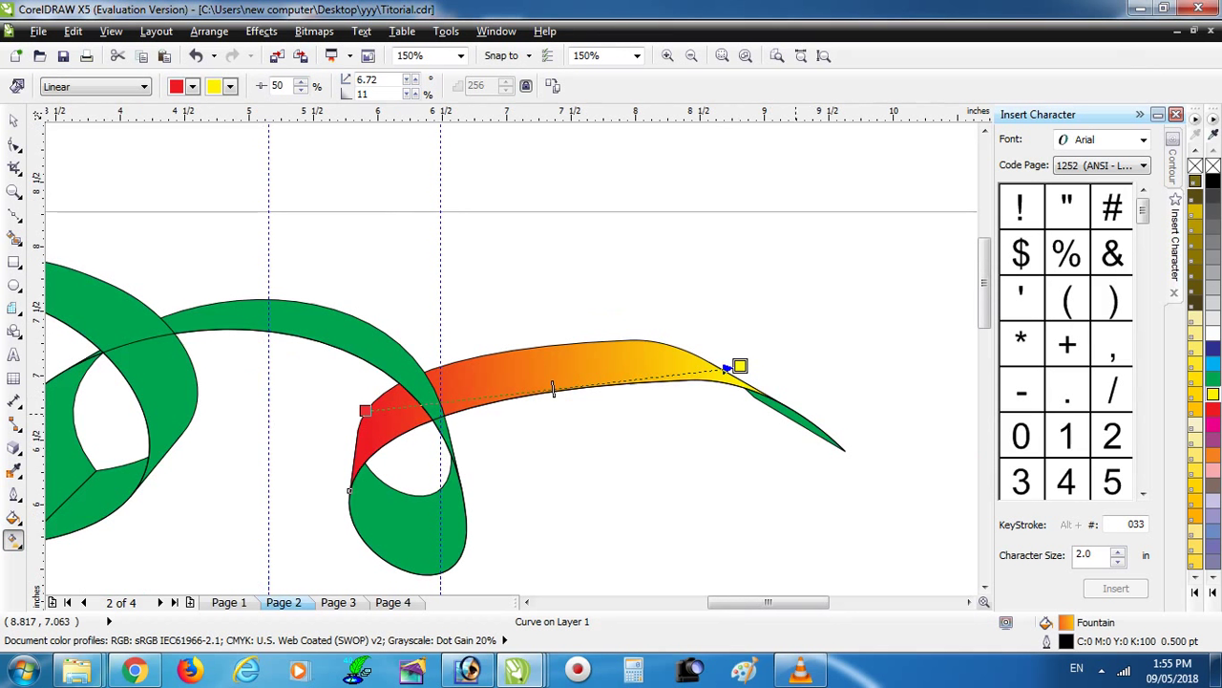
left_click(14, 470)
left_click(95, 491)
left_click(682, 363)
scroll(789, 428, "up", 2)
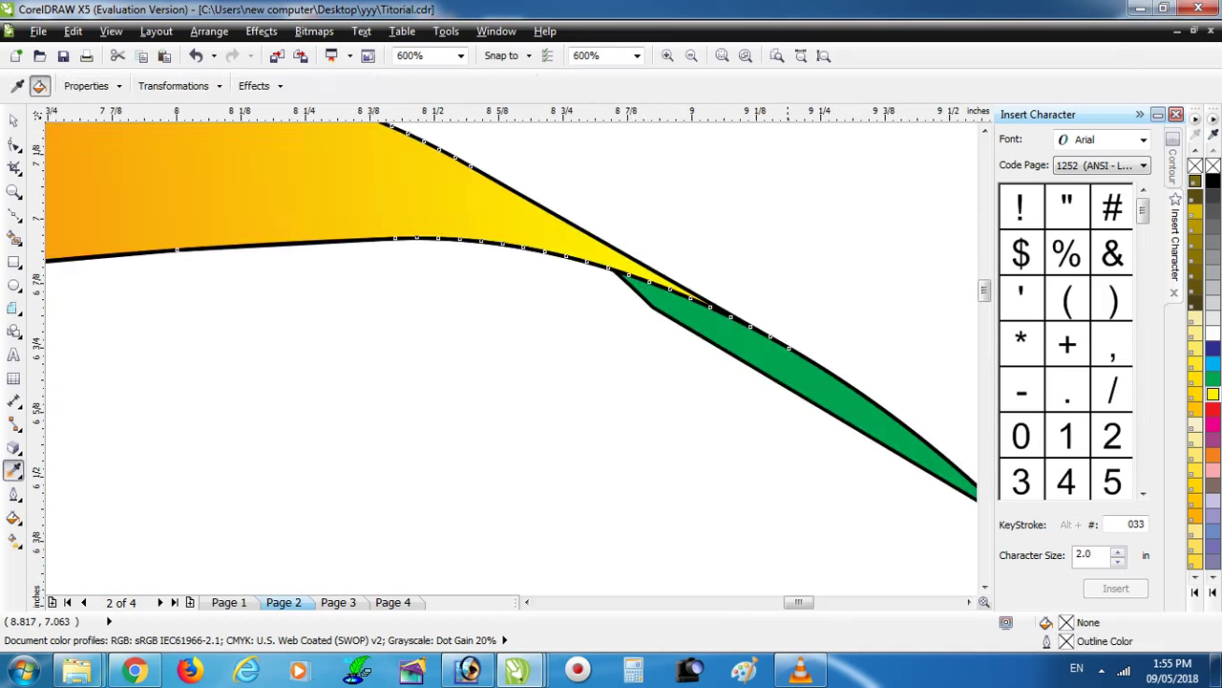
scroll(779, 376, "down", 1)
scroll(571, 199, "down", 2)
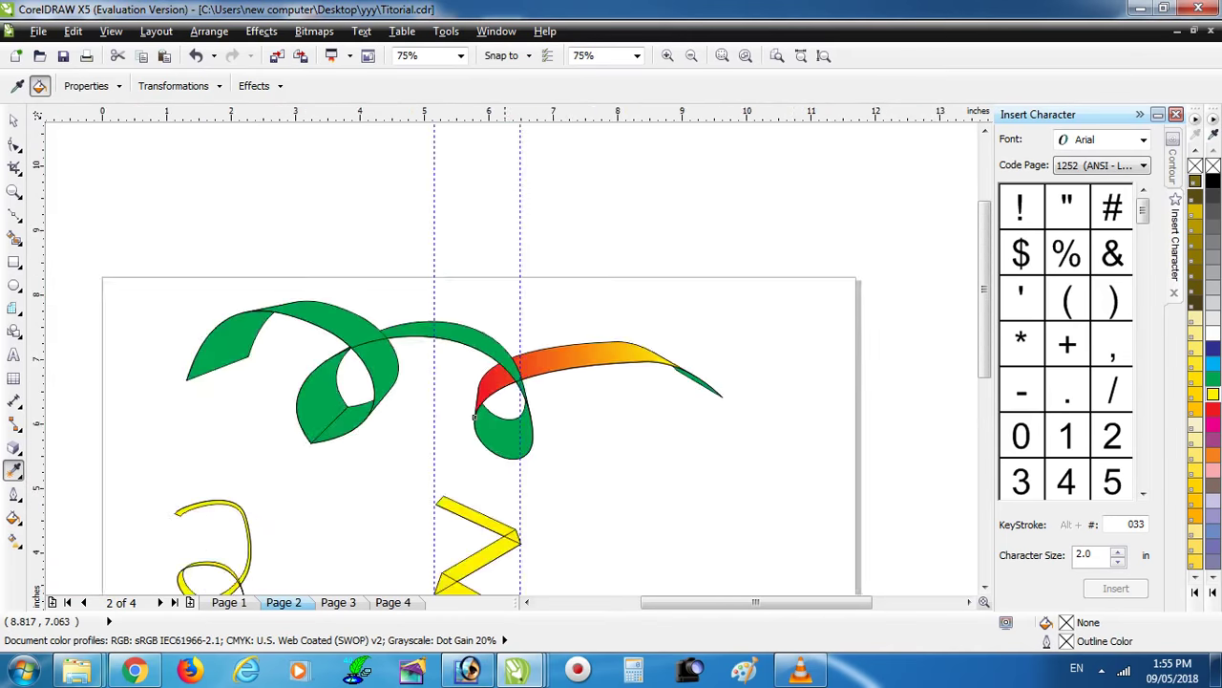
scroll(571, 199, "up", 2)
left_click(17, 474)
left_click(17, 498)
left_click(71, 676)
Copy the band's red-to-yellow gradient with the Attributes Eyedropper onto the ribbon's middle arc, its left arc and the zigzag extrusion
left_click(18, 474)
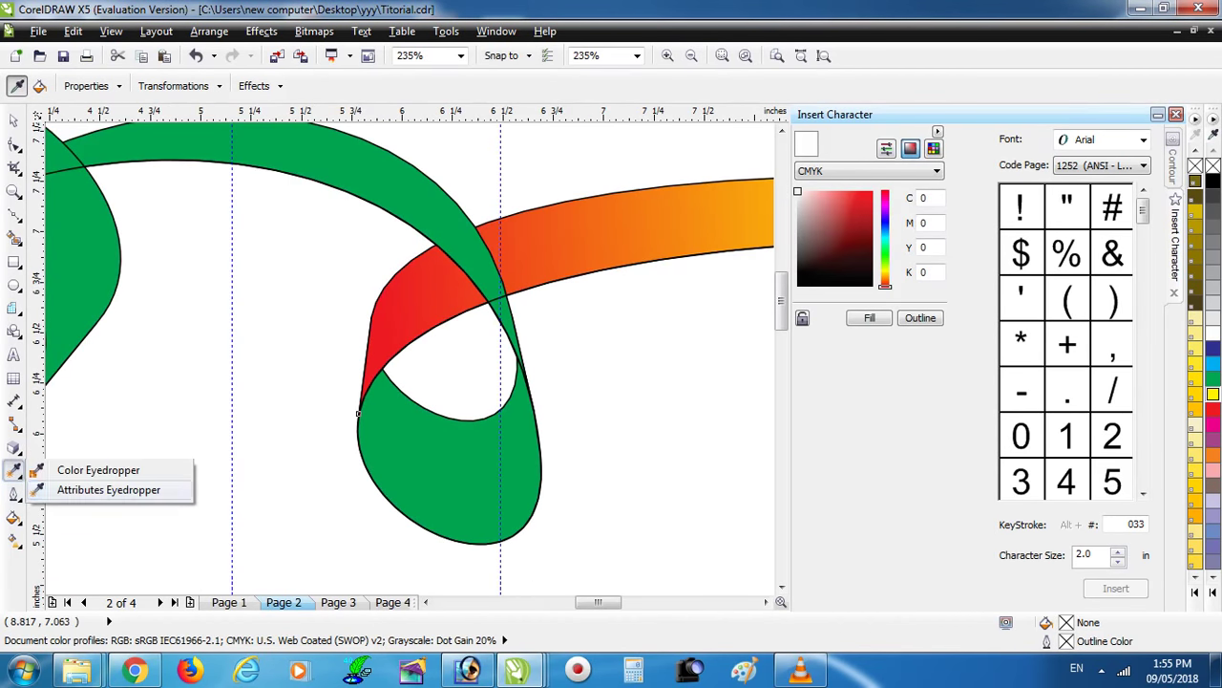
left_click(108, 490)
left_click(536, 244)
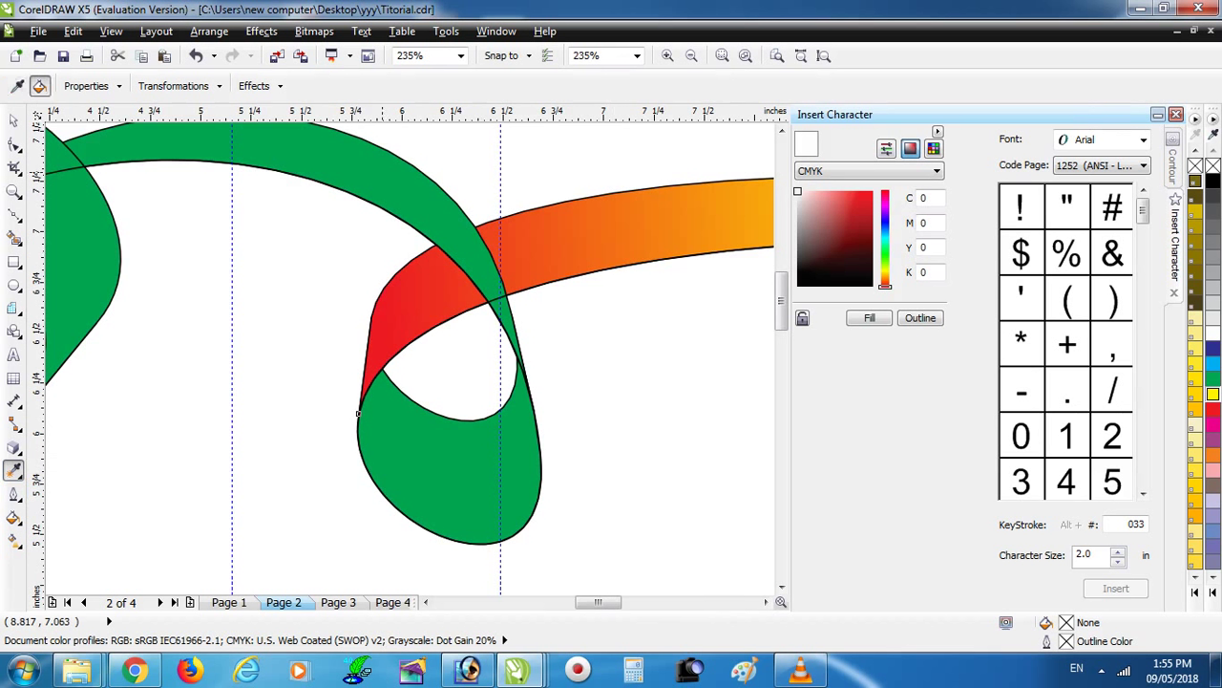
scroll(552, 166, "down", 1)
scroll(449, 296, "down", 1)
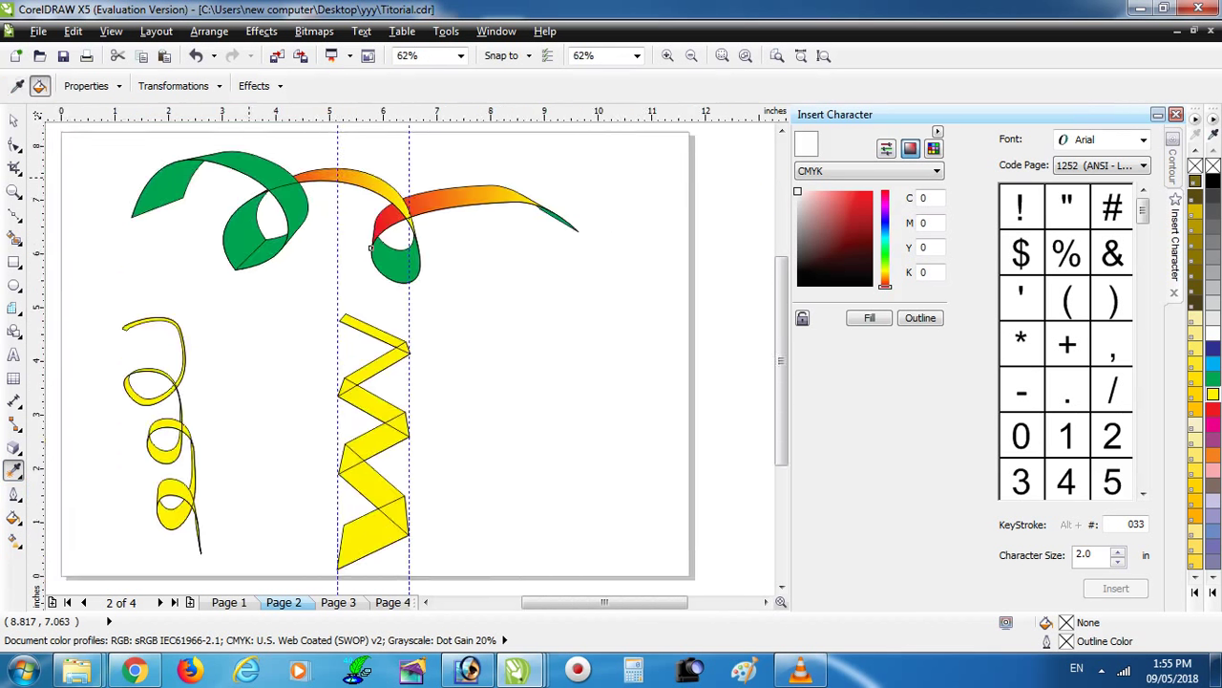
left_click(249, 173)
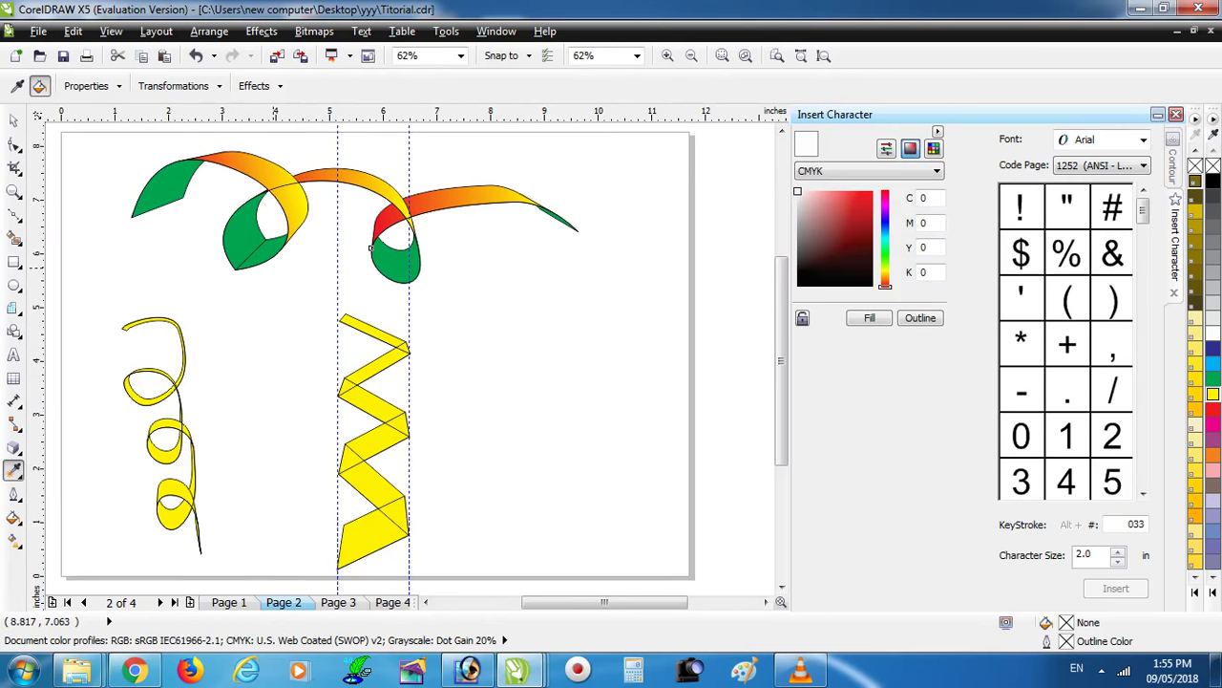
left_click(379, 368)
Try deleting the green piece of the horizontal ribbon's left loop and undo the deletion
scroll(393, 366, "up", 1)
scroll(394, 354, "down", 2)
scroll(307, 347, "up", 1)
scroll(250, 365, "up", 3)
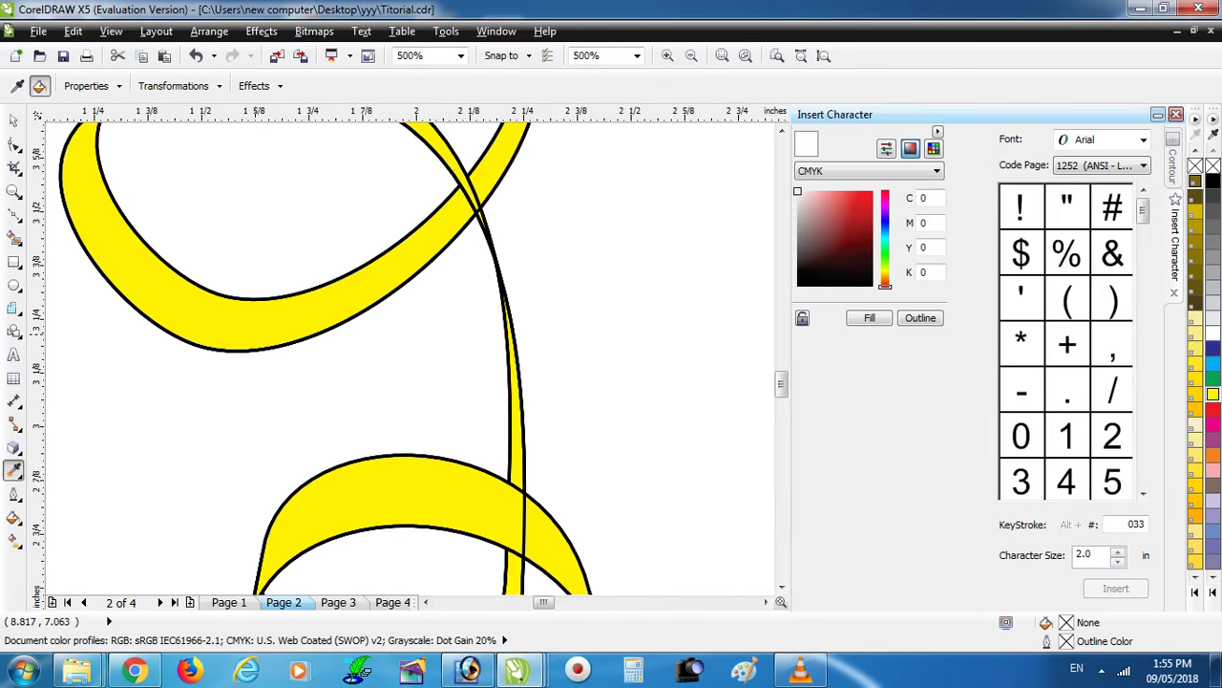
scroll(250, 366, "down", 2)
key("space")
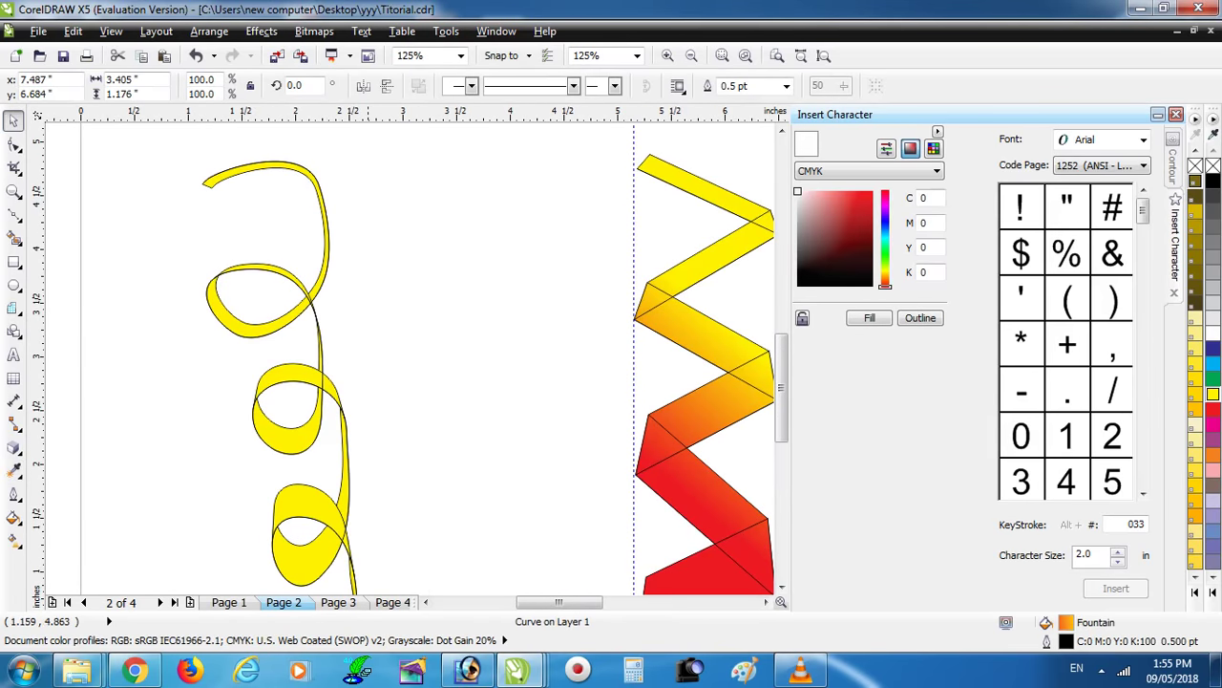
scroll(517, 184, "down", 2)
scroll(558, 143, "down", 2)
scroll(558, 143, "up", 4)
left_click_drag(199, 319, 207, 353)
key("Delete")
key("ctrl+z")
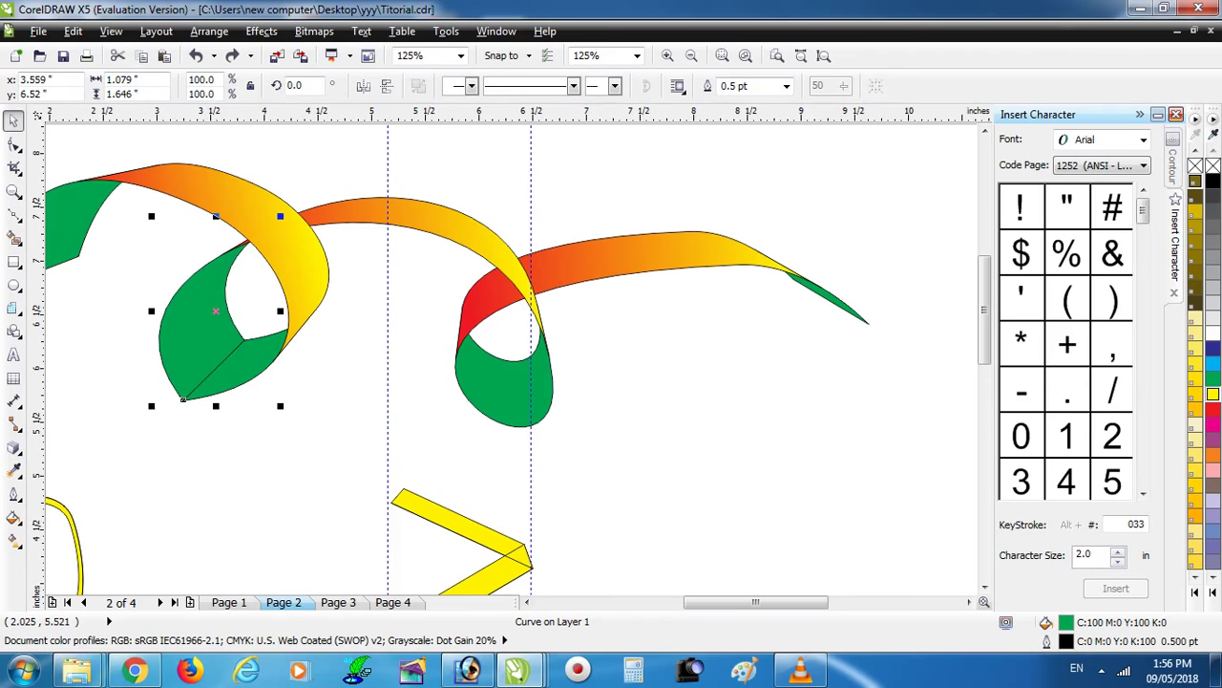
Copy the red-to-yellow gradient onto the green pieces of the horizontal ribbon's left and right loops
left_click(13, 470)
left_click(18, 474)
left_click(105, 490)
left_click(276, 230)
left_click(182, 397)
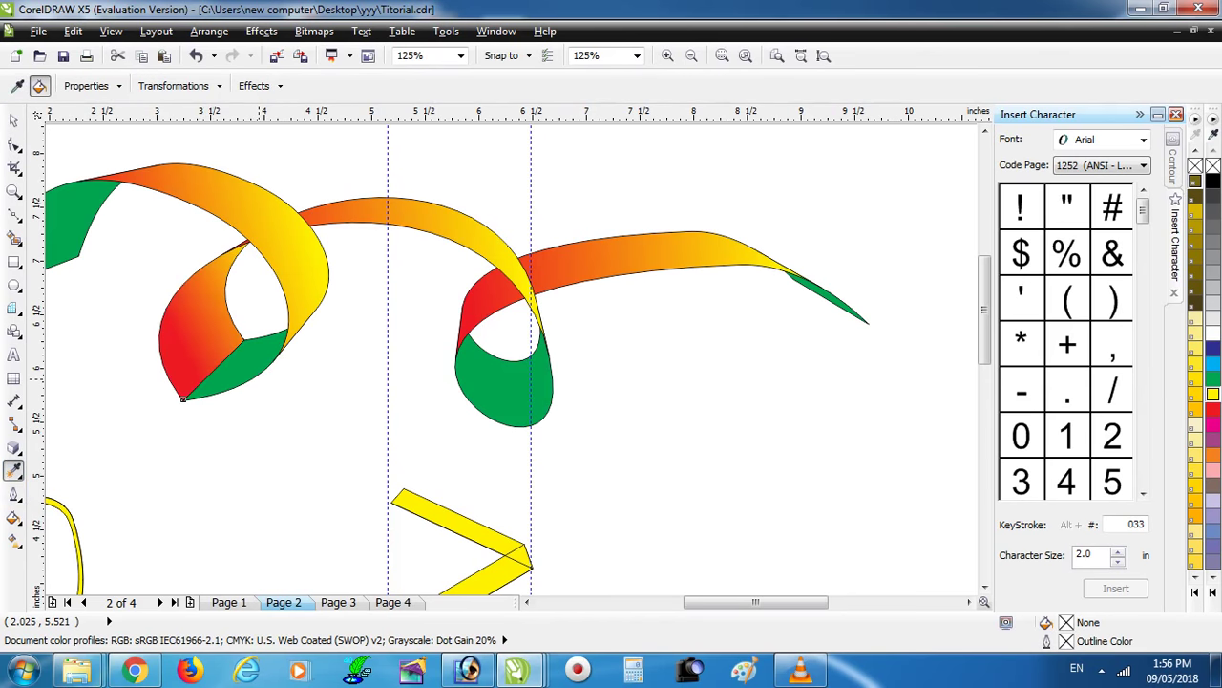
left_click(183, 398)
left_click(509, 384)
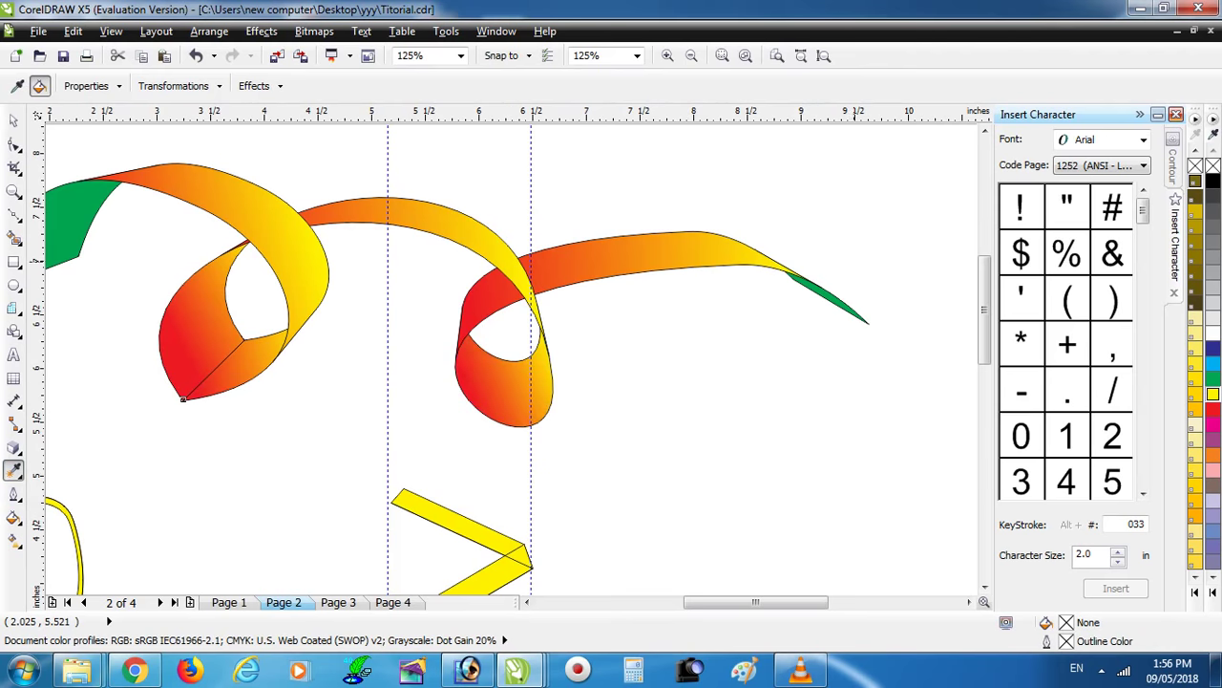
Apply the same gradient to the remaining green pieces at the horizontal ribbon's right tip and left end
scroll(845, 303, "up", 3)
left_click(752, 281)
scroll(752, 285, "down", 3)
scroll(459, 280, "down", 3)
scroll(351, 273, "up", 5)
left_click(163, 228)
scroll(164, 227, "down", 2)
scroll(163, 227, "down", 2)
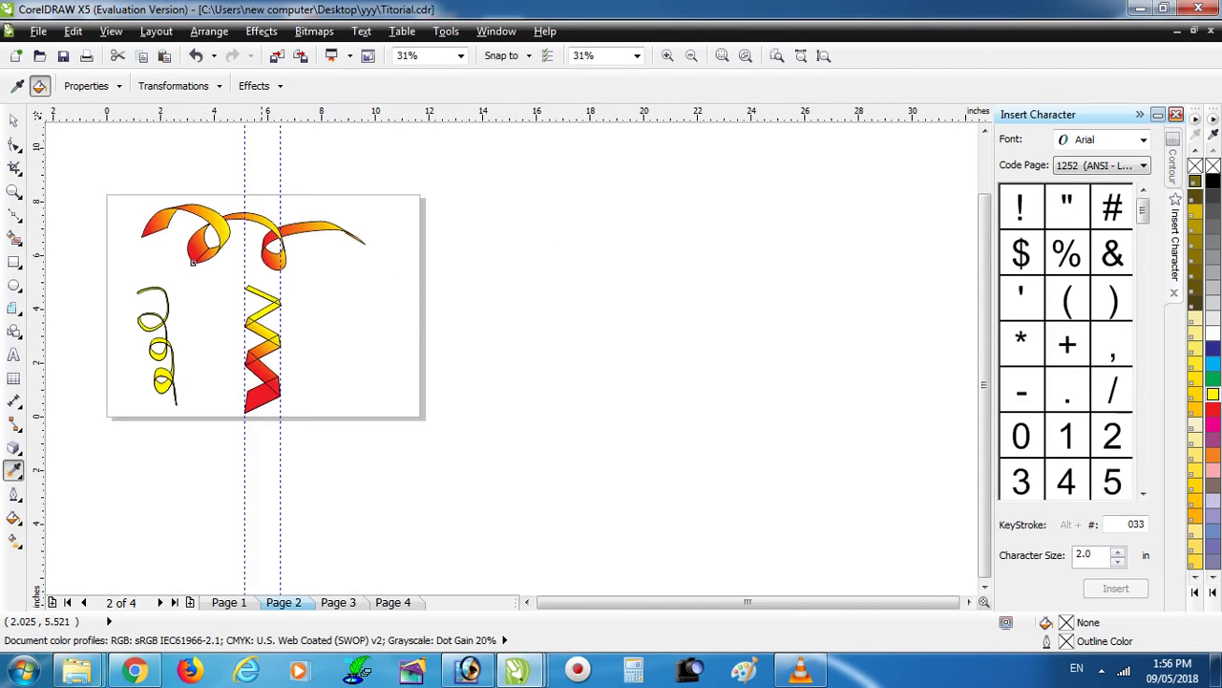
Break the zigzag ribbon's extrude group apart
scroll(267, 331, "up", 2)
left_click(13, 120)
left_click(247, 189)
right_click(247, 188)
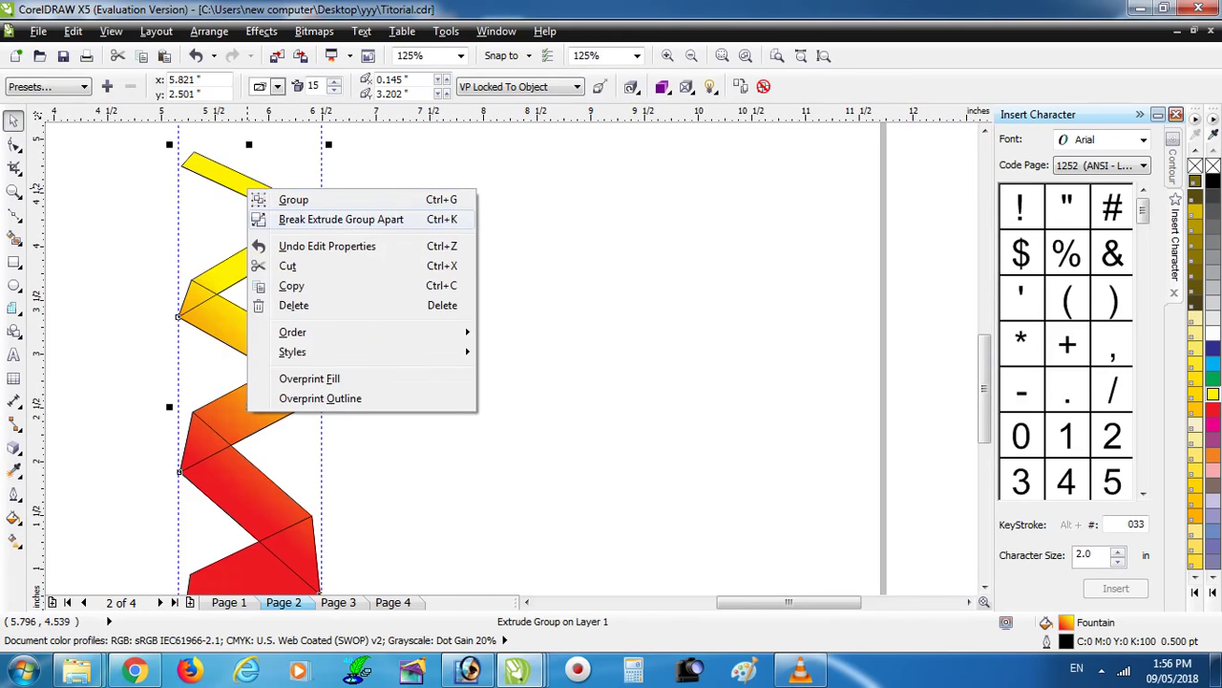
left_click(341, 216)
left_click(400, 216)
scroll(339, 216, "down", 2)
Break the yellow vertical looping ribbon's extrude group apart and deselect it
left_click(221, 223)
scroll(221, 223, "up", 4)
right_click(222, 223)
left_click(295, 250)
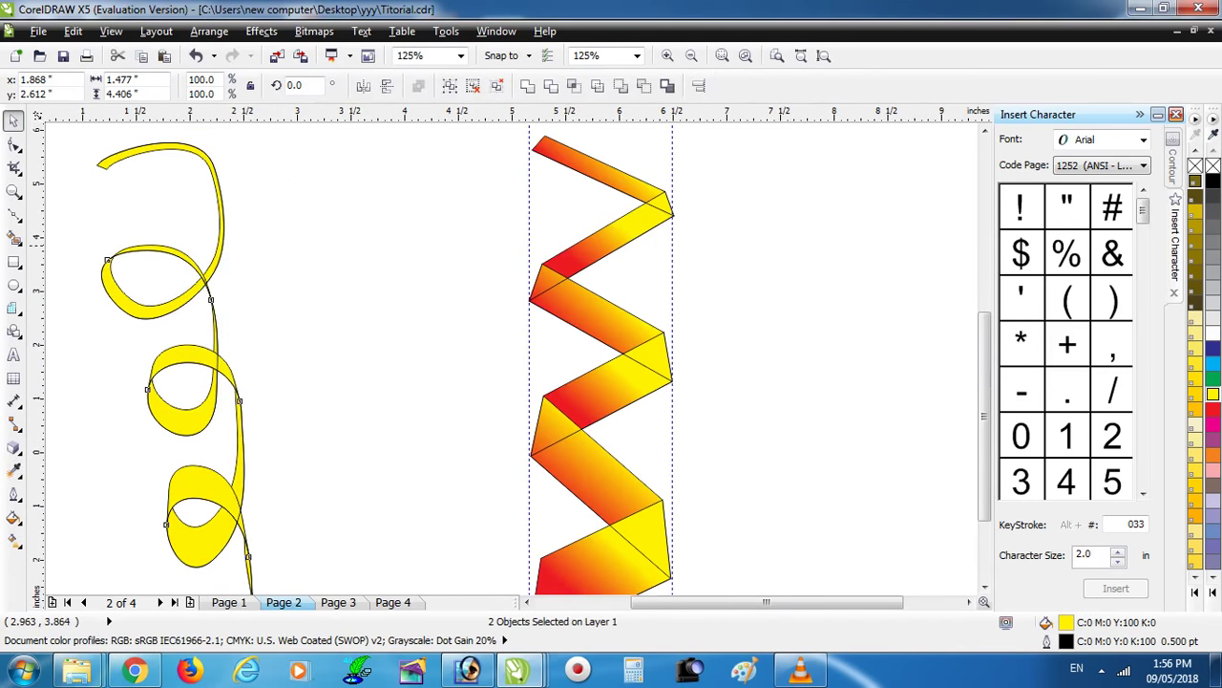
scroll(294, 247, "down", 1)
left_click(304, 246)
Try to copy the red-to-yellow gradient onto the vertical looping ribbon with the Attributes Eyedropper
scroll(198, 186, "up", 2)
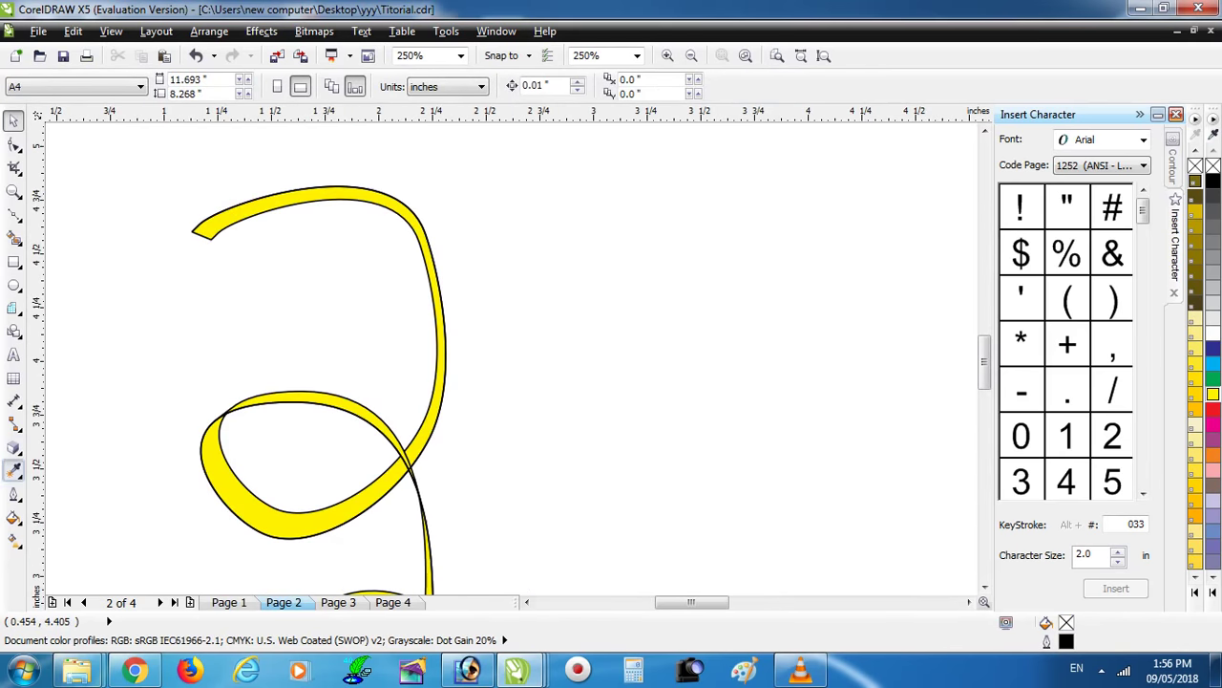
left_click(13, 469)
scroll(217, 246, "down", 4)
scroll(294, 225, "up", 2)
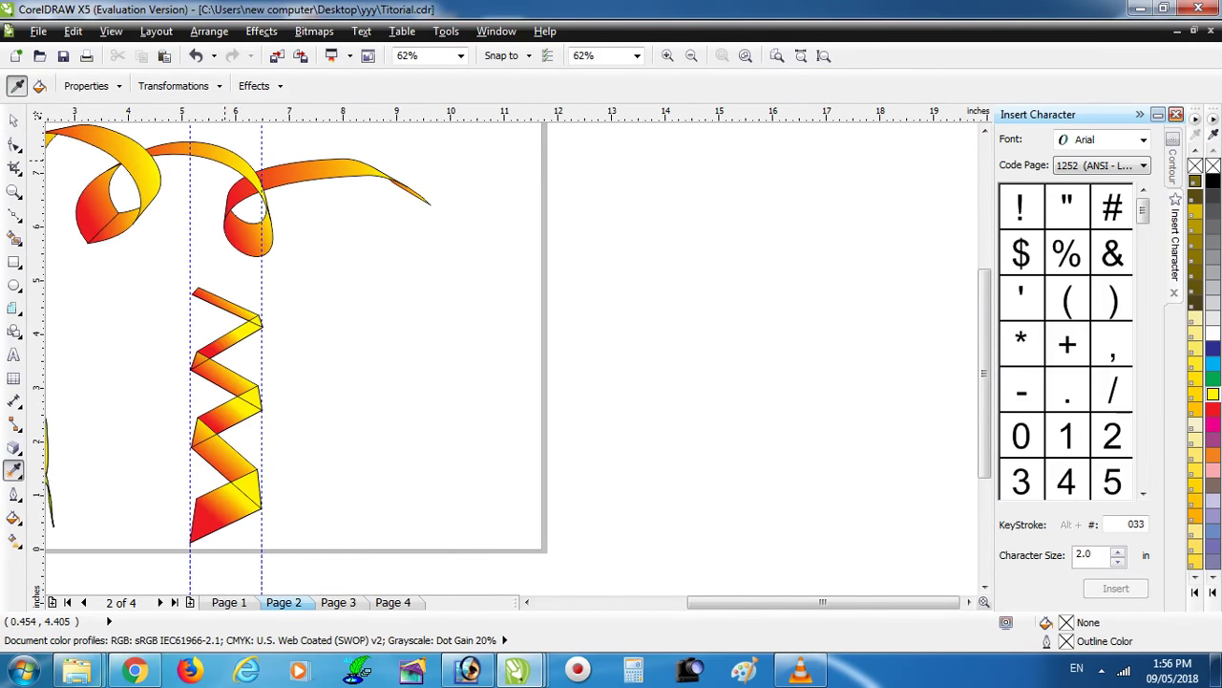
scroll(286, 382, "down", 4)
scroll(286, 382, "up", 7)
left_click(332, 235)
scroll(199, 420, "down", 3)
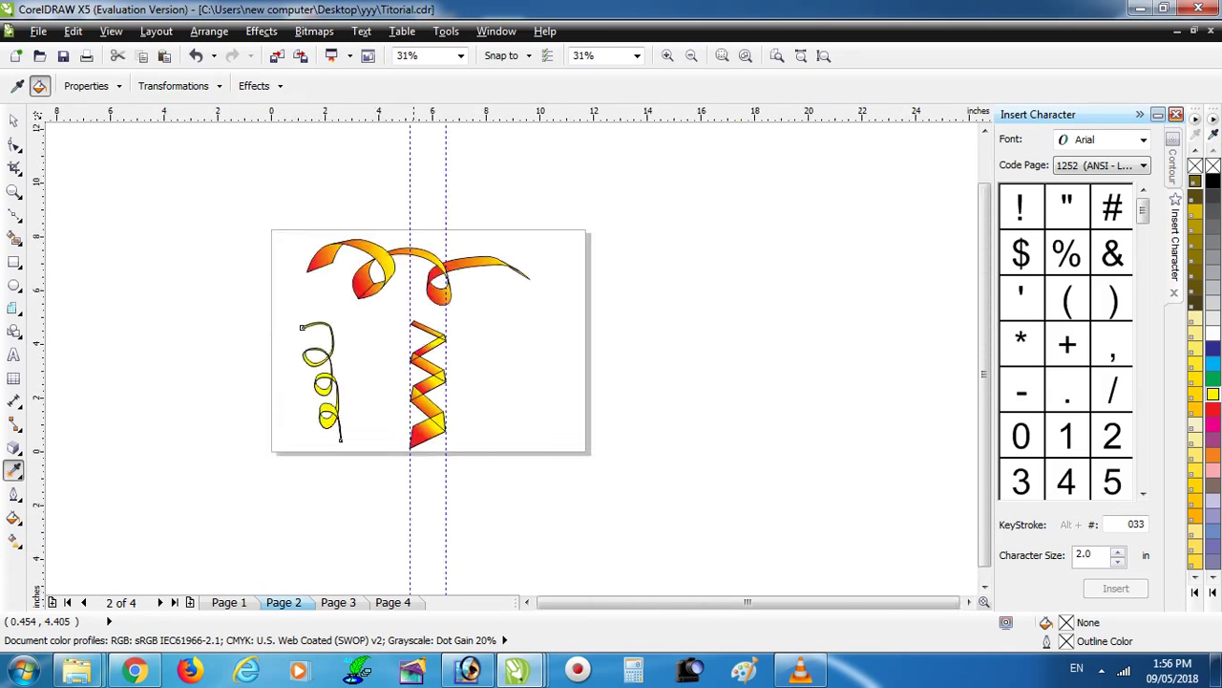
Select all pieces of the horizontal looping ribbon and remove their outlines
key("space")
left_click_drag(136, 191, 764, 355)
right_click(1212, 166)
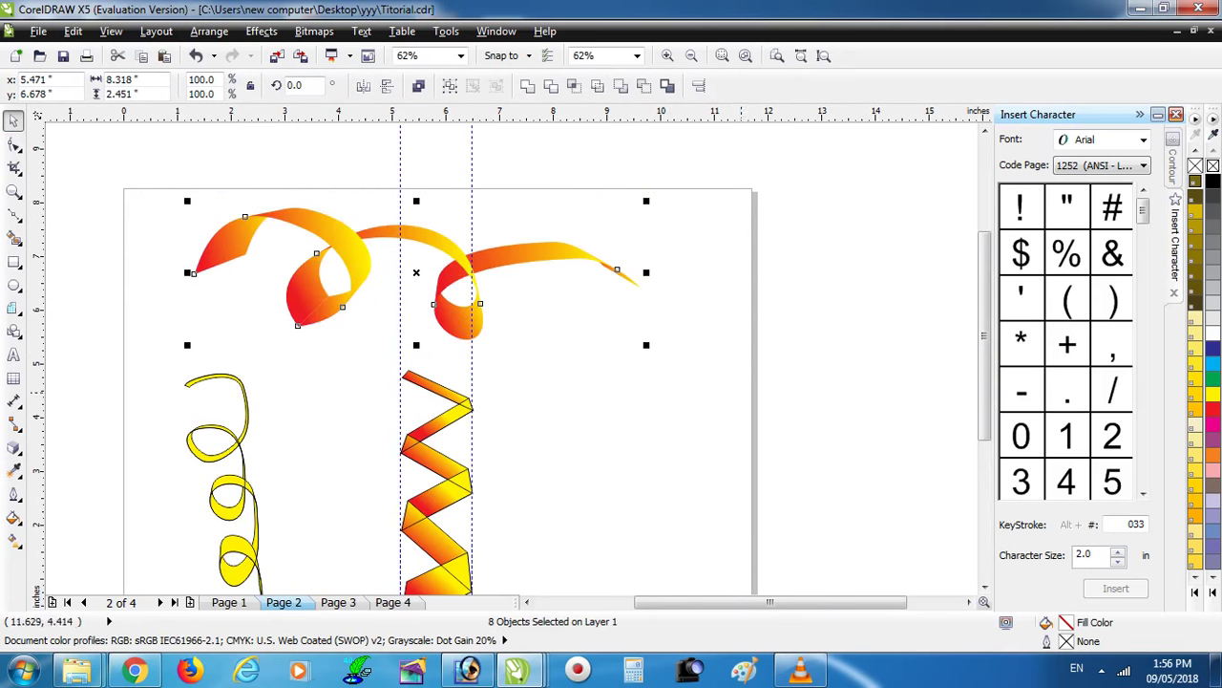
Delete the yellow vertical looping ribbon
scroll(737, 392, "down", 1)
left_click_drag(698, 552, 569, 373)
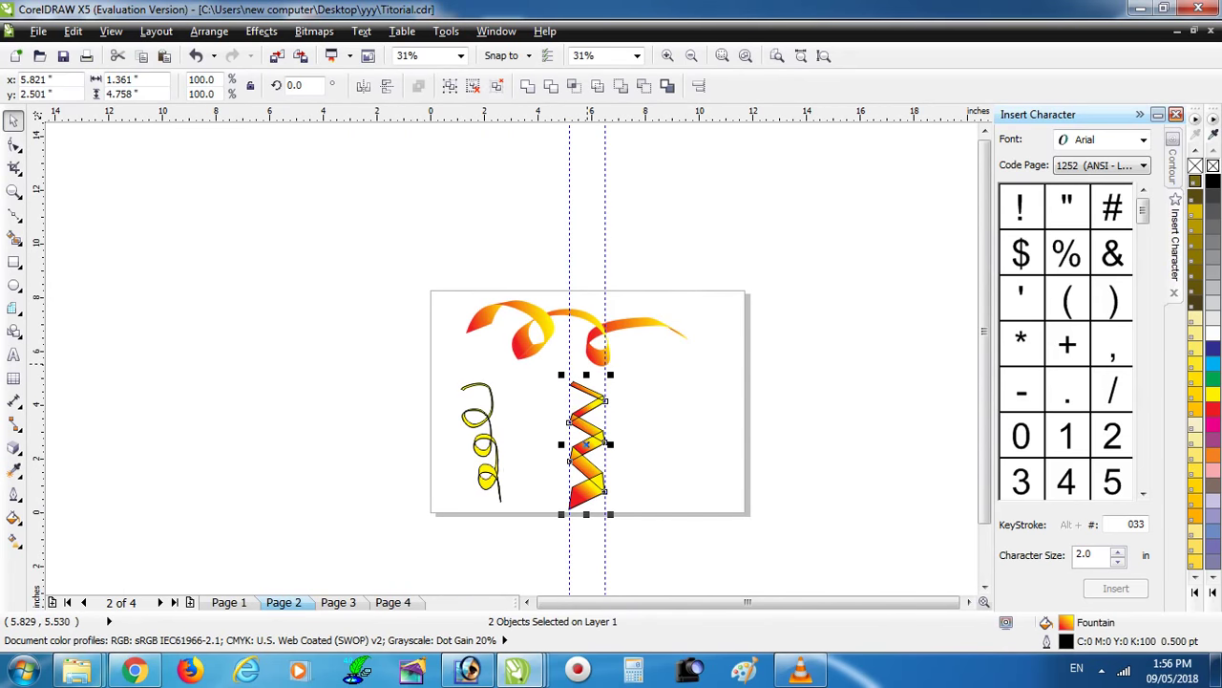
left_click_drag(513, 537, 437, 369)
key("Delete")
Remove the zigzag ribbon's outline and preview the finished ribbons full screen
left_click_drag(701, 563, 548, 372)
right_click(1213, 165)
key("F4")
left_click(855, 280)
key("F9")
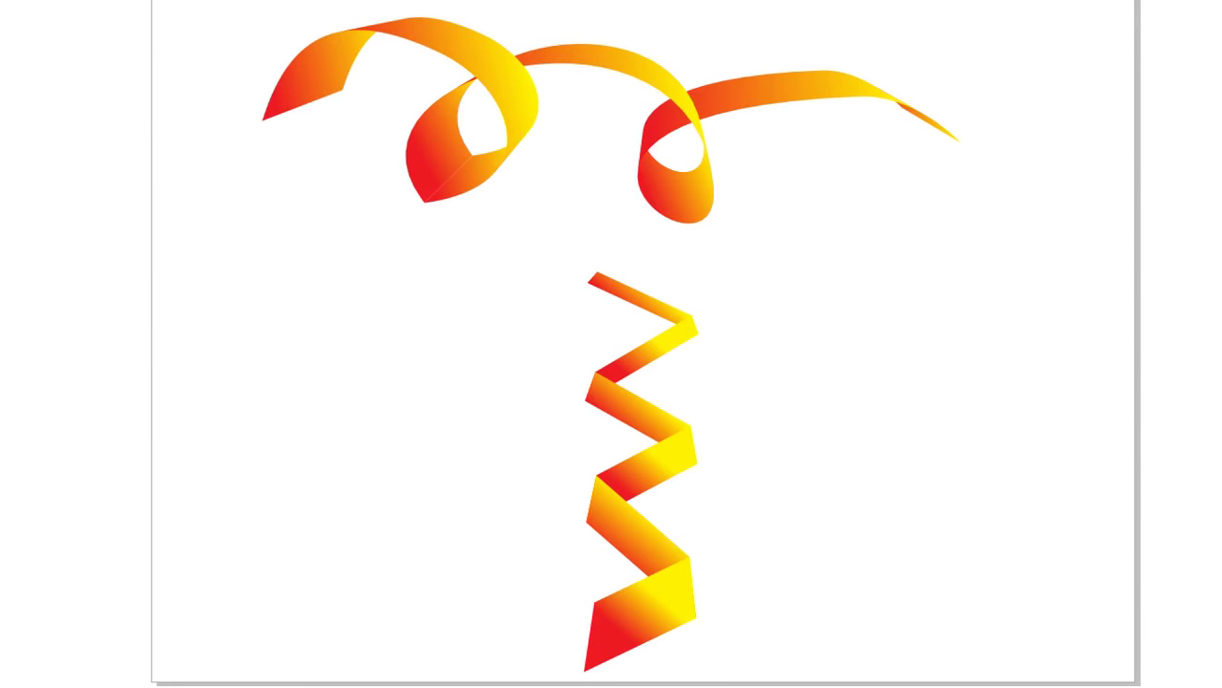